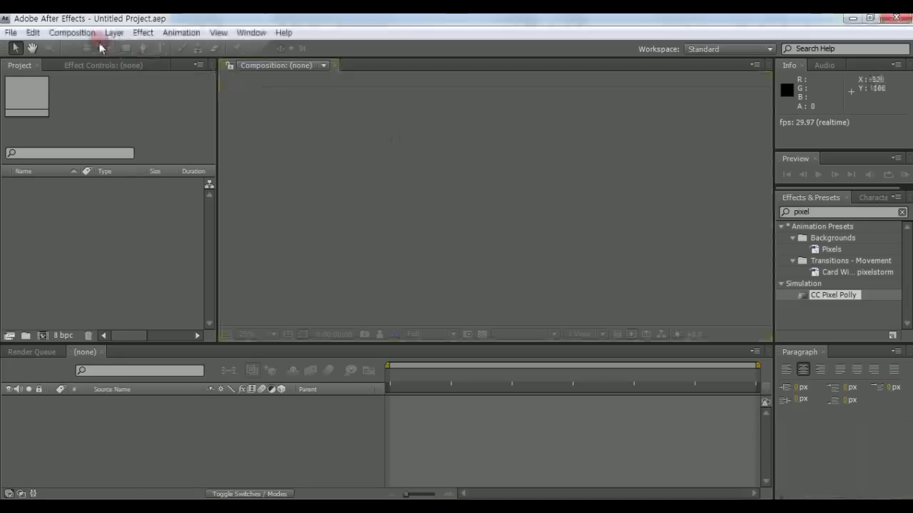
# Create a 1920×1080 HDTV 29.97 fps, 30-second composition named 'cut out text'.
pyautogui.click(71, 32)
pyautogui.click(143, 45)
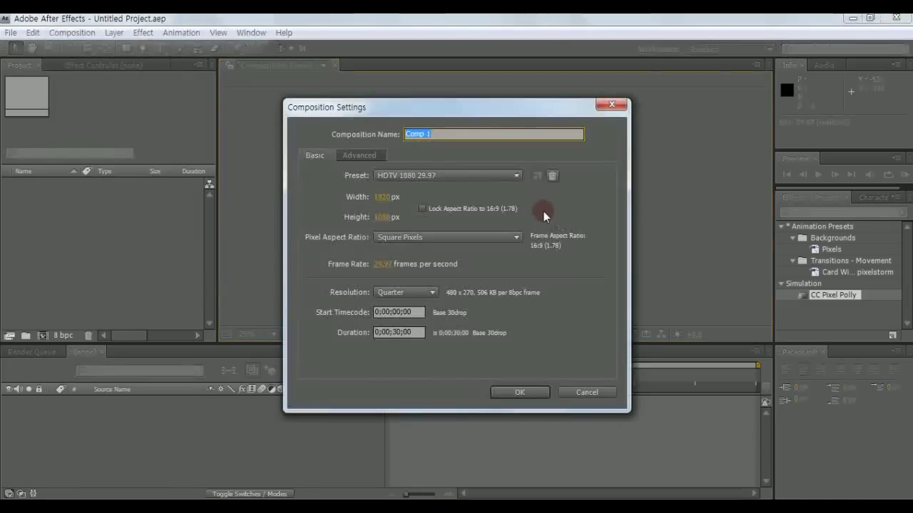
pyautogui.write('cut out text')
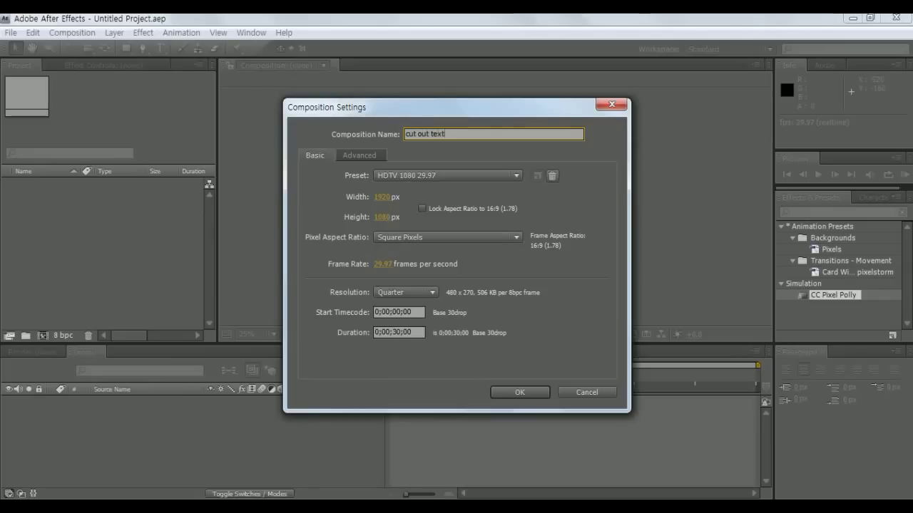
pyautogui.click(523, 396)
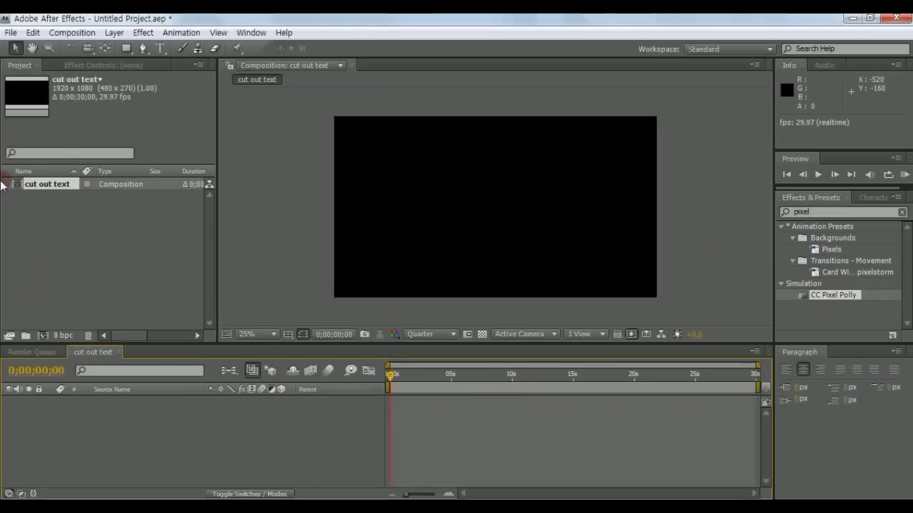
# Type 'CUT OUT' as a white text layer and drag it toward the frame centre.
pyautogui.click(160, 48)
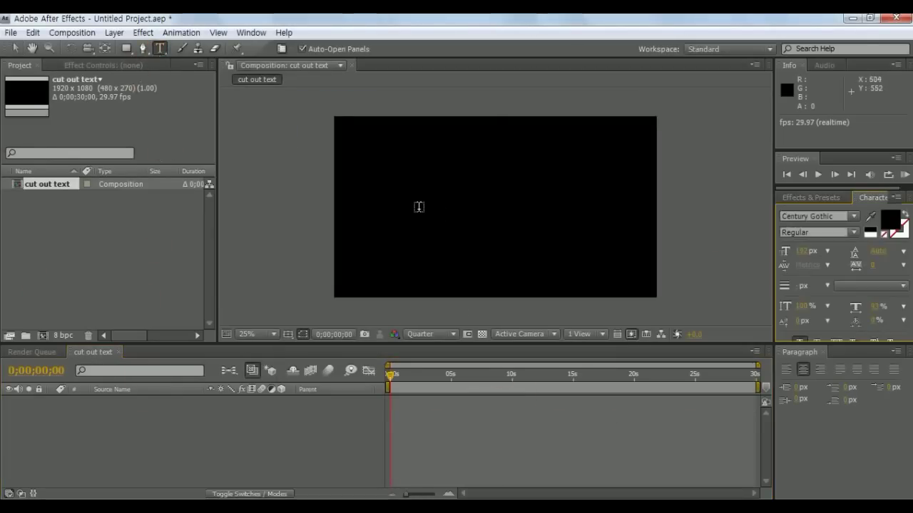
pyautogui.click(419, 207)
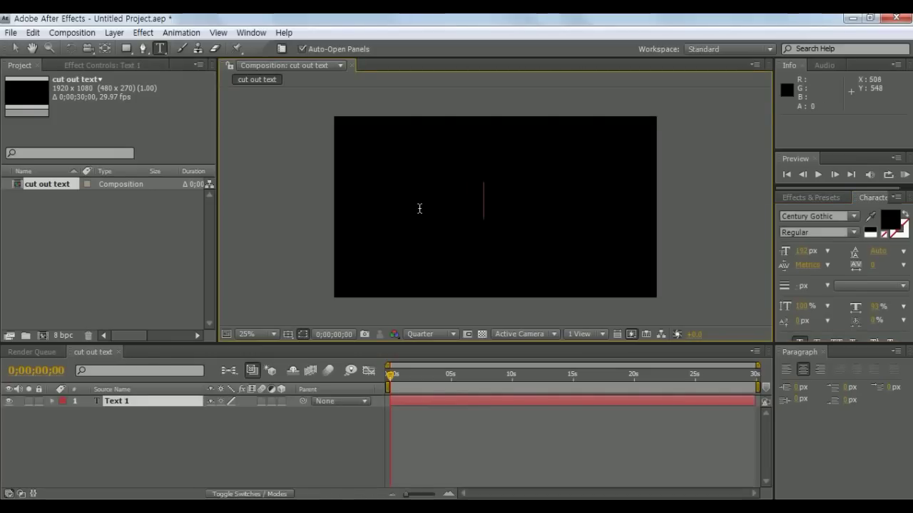
pyautogui.click(17, 48)
pyautogui.moveTo(444, 204); pyautogui.dragTo(497, 218)
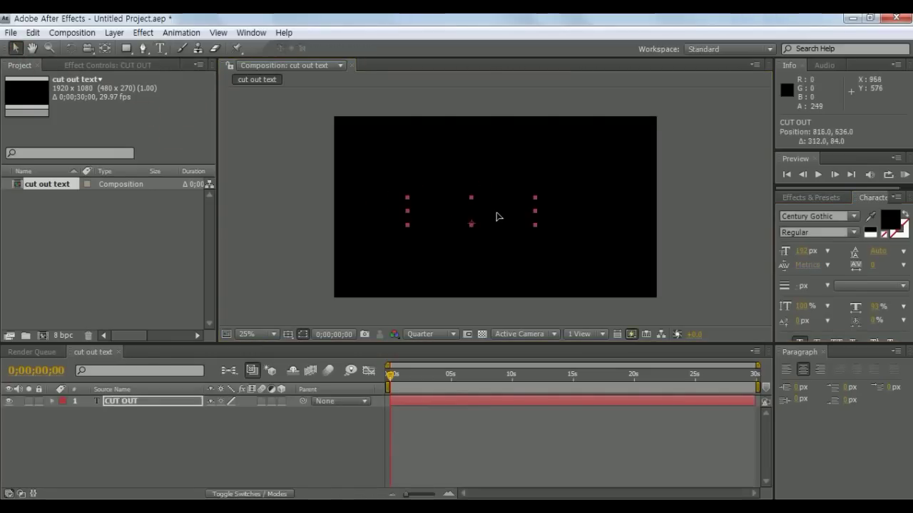
pyautogui.click(876, 232)
pyautogui.moveTo(506, 230); pyautogui.dragTo(528, 224)
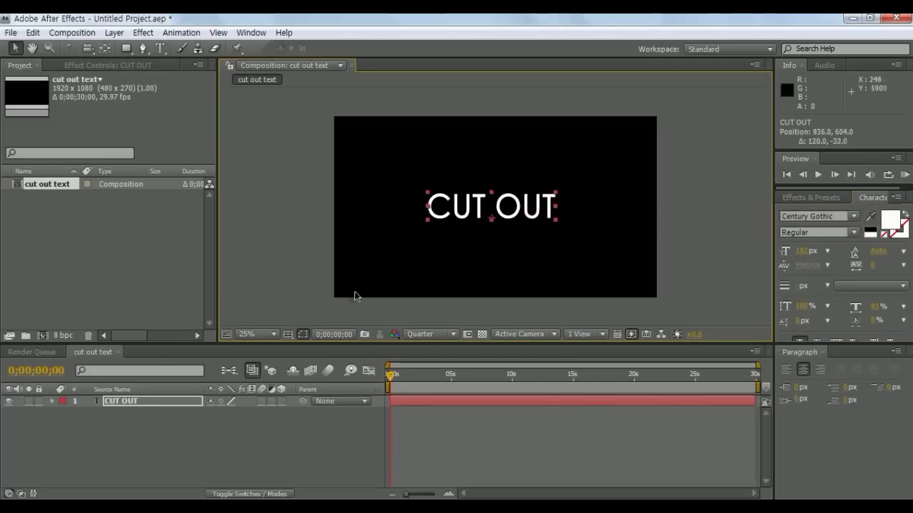
# Centre the text exactly using the Title/Action Safe guides, then hide the guides.
pyautogui.click(289, 335)
pyautogui.click(335, 348)
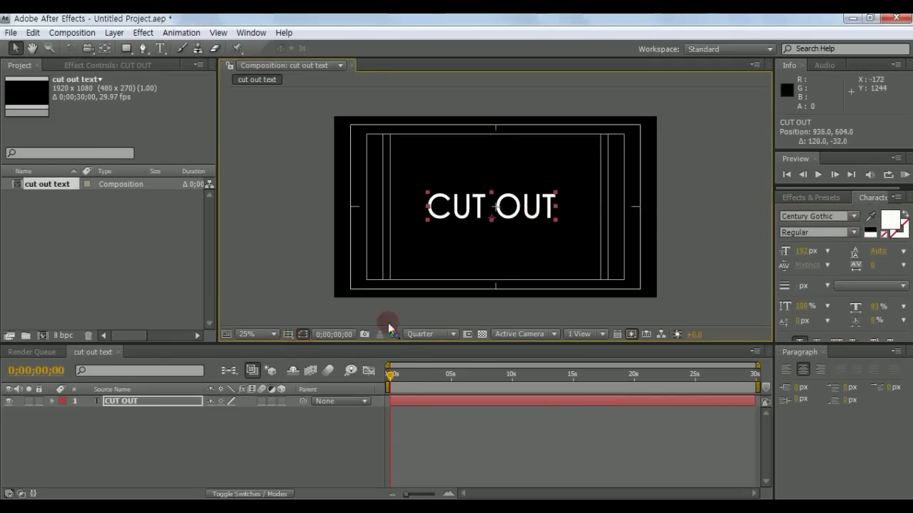
pyautogui.click(522, 225)
pyautogui.moveTo(510, 219); pyautogui.dragTo(517, 222)
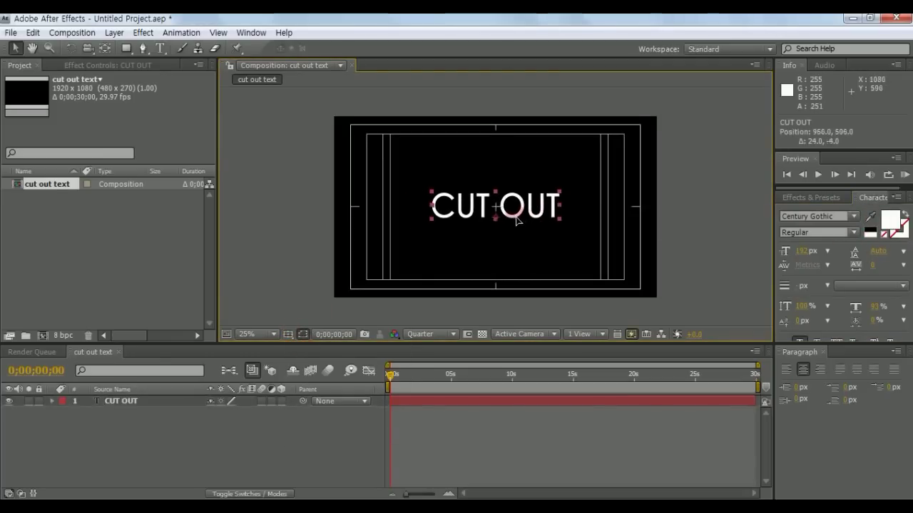
pyautogui.click(574, 313)
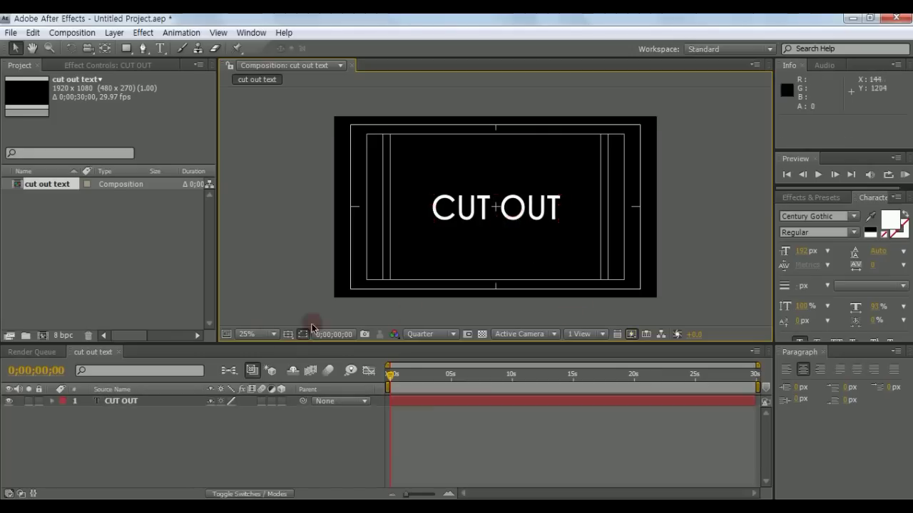
pyautogui.click(288, 334)
pyautogui.click(293, 350)
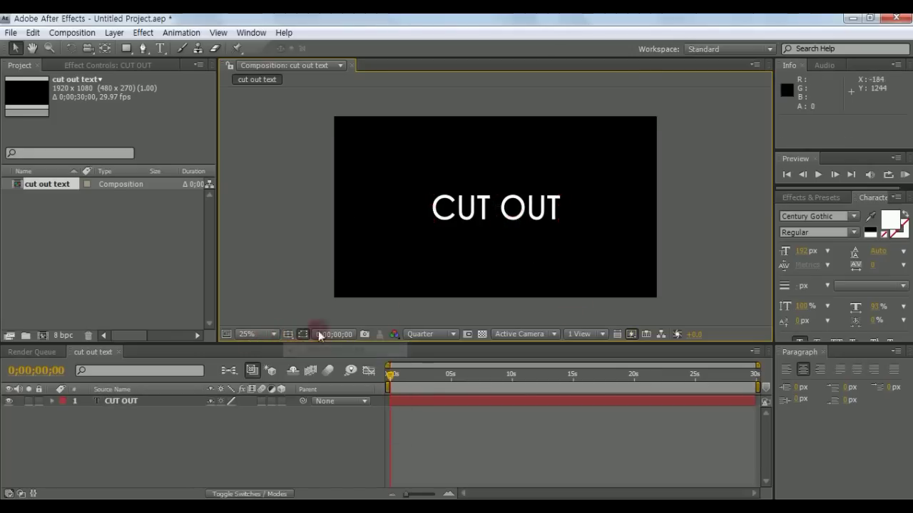
# Draw a three-point triangular Pen mask on the CUT OUT layer over the right-hand letters UT.
pyautogui.click(141, 50)
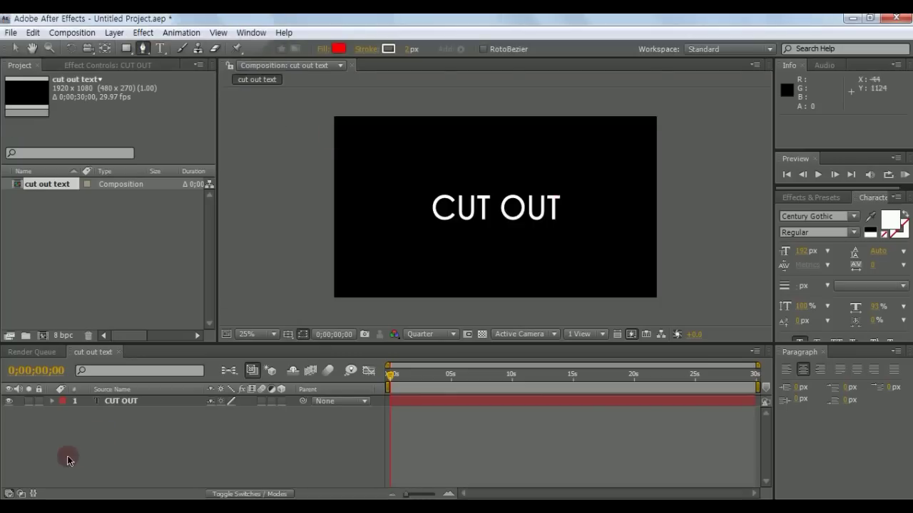
pyautogui.click(114, 401)
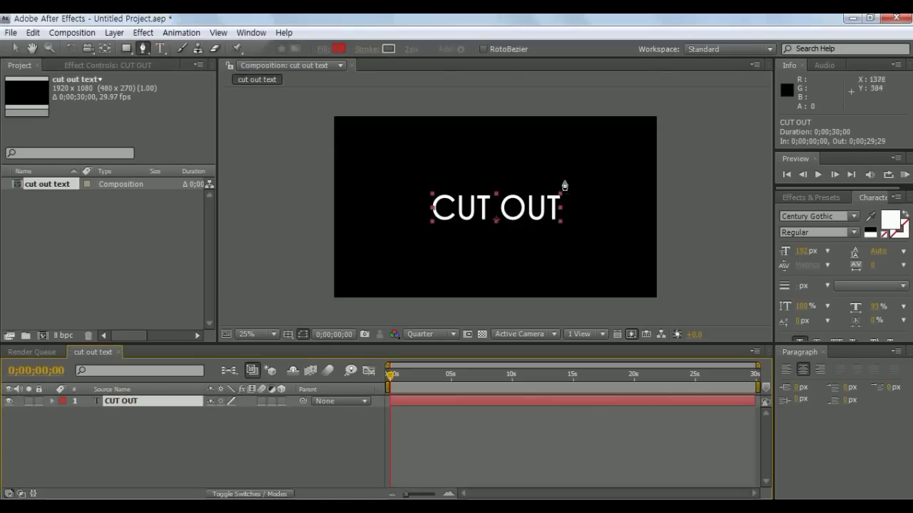
pyautogui.click(564, 182)
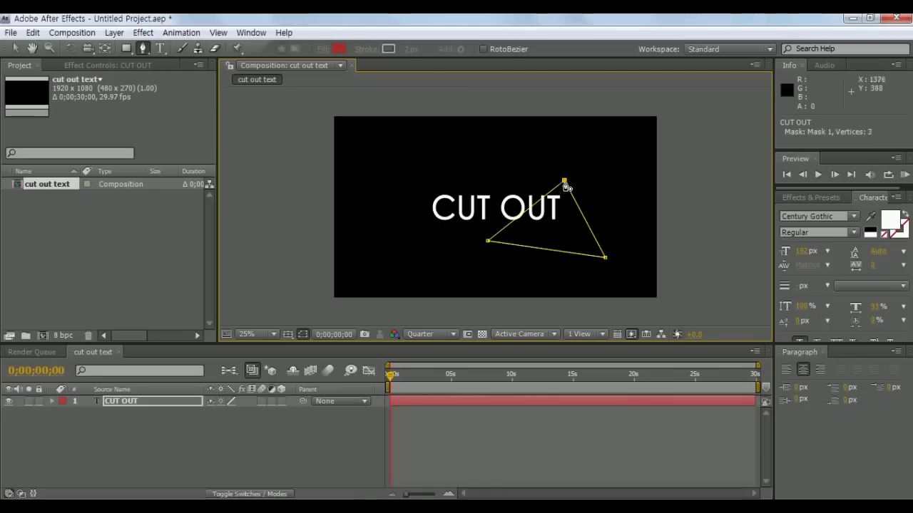
pyautogui.click(564, 182)
pyautogui.click(14, 48)
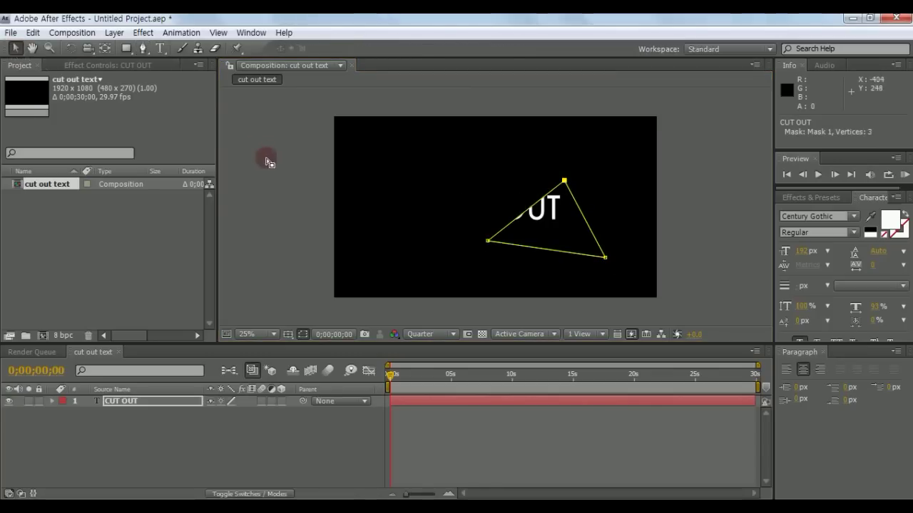
pyautogui.click(287, 185)
# Apply CC Pixel Polly from the Effects & Presets search onto the CUT OUT layer.
pyautogui.click(792, 197)
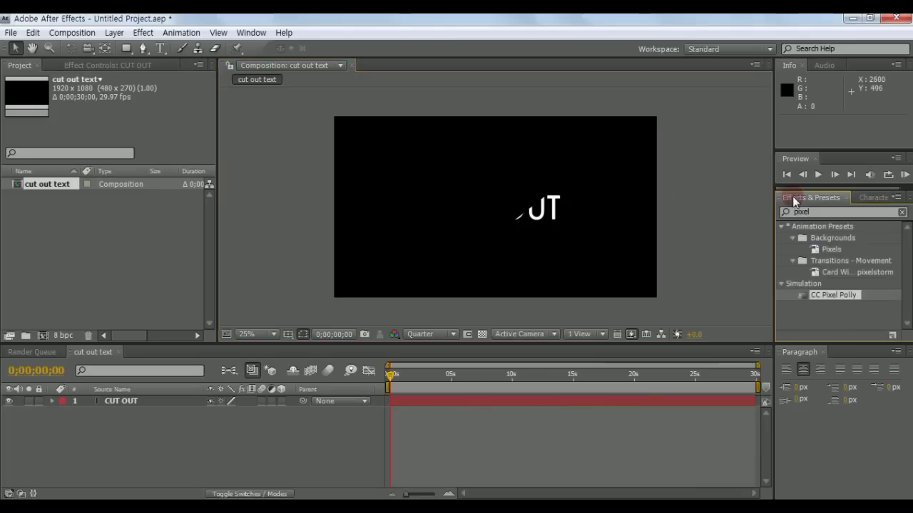
pyautogui.click(802, 211)
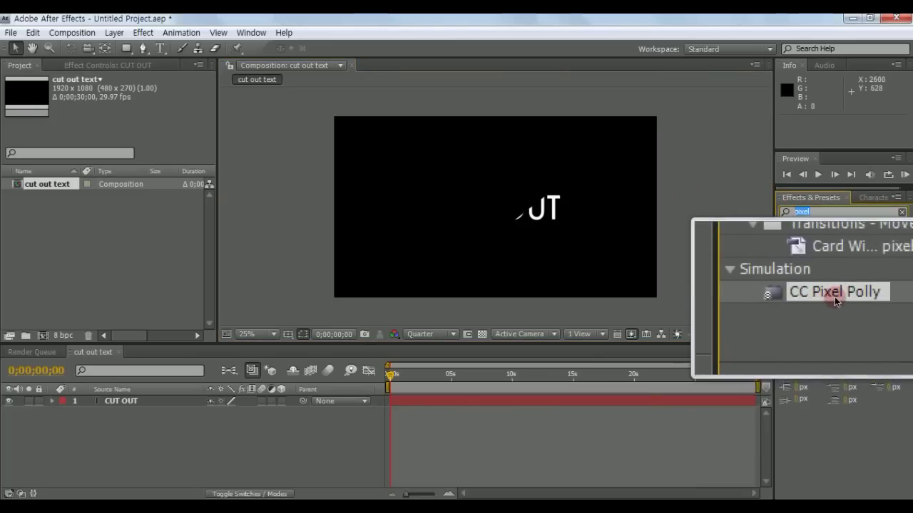
pyautogui.moveTo(833, 294); pyautogui.dragTo(545, 212)
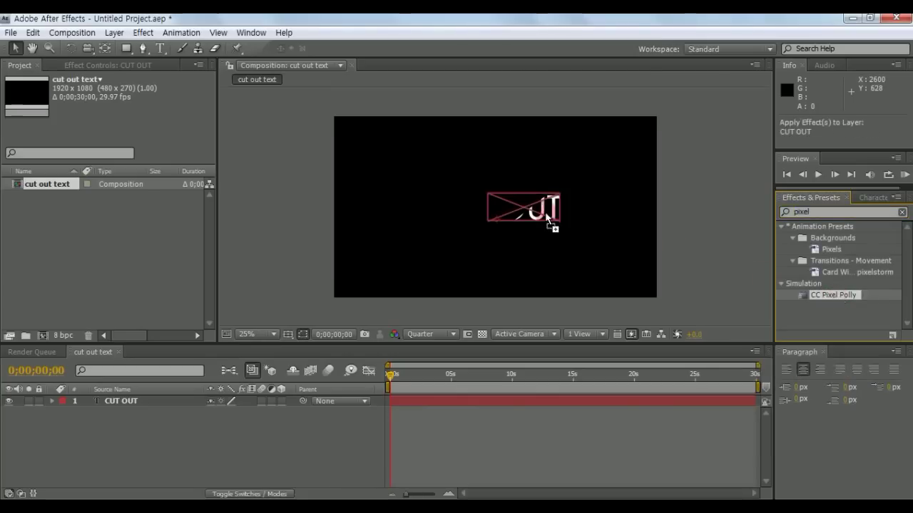
# Preview the shatter, then return the time indicator to frame 0 and reselect CUT OUT.
pyautogui.click(443, 428)
pyautogui.press('space')
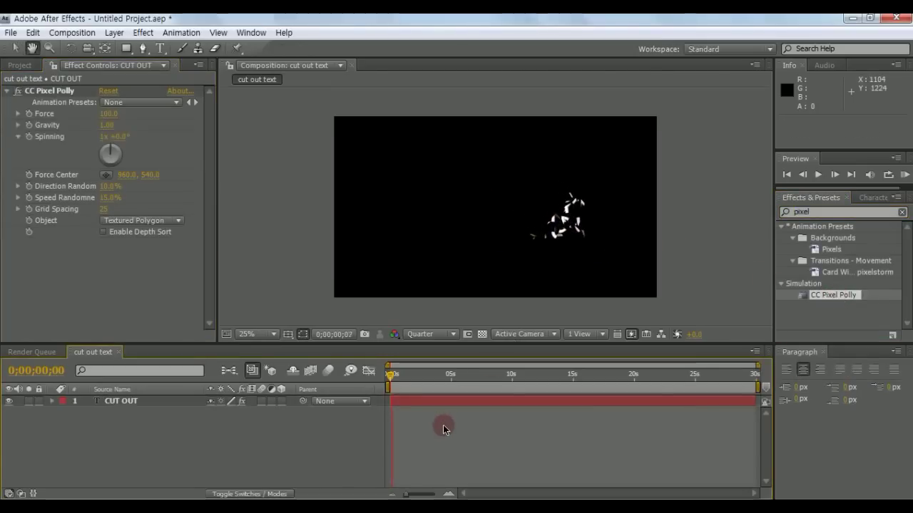
pyautogui.click(398, 378)
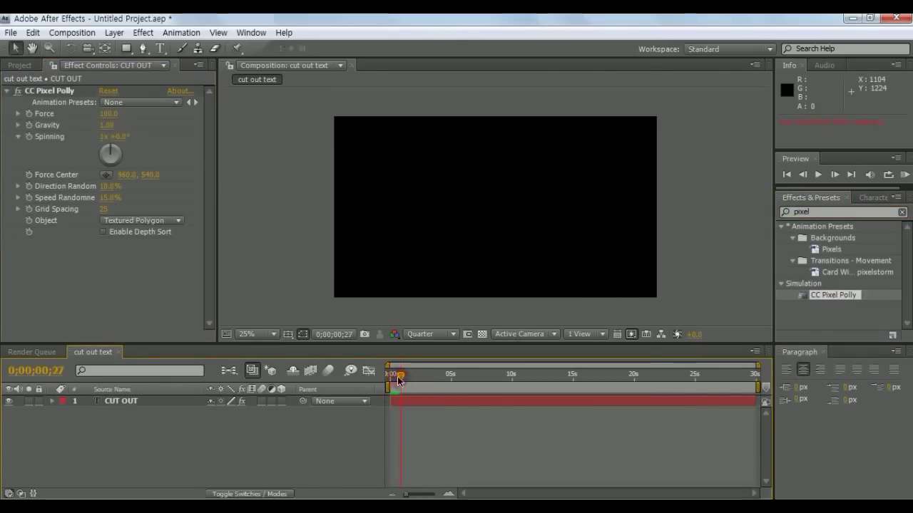
pyautogui.moveTo(398, 380); pyautogui.dragTo(389, 376)
pyautogui.click(146, 400)
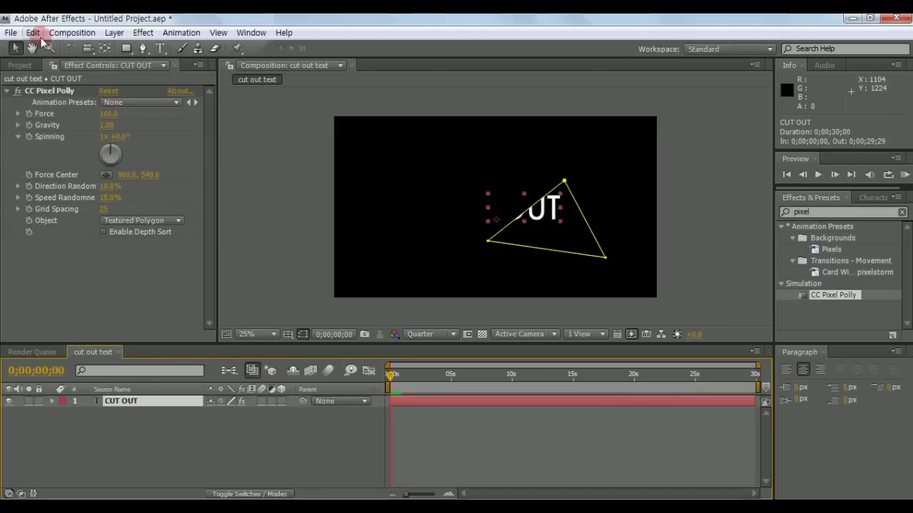
# Duplicate CUT OUT, delete CC Pixel Polly from CUT OUT 2 and invert its mask.
pyautogui.click(37, 35)
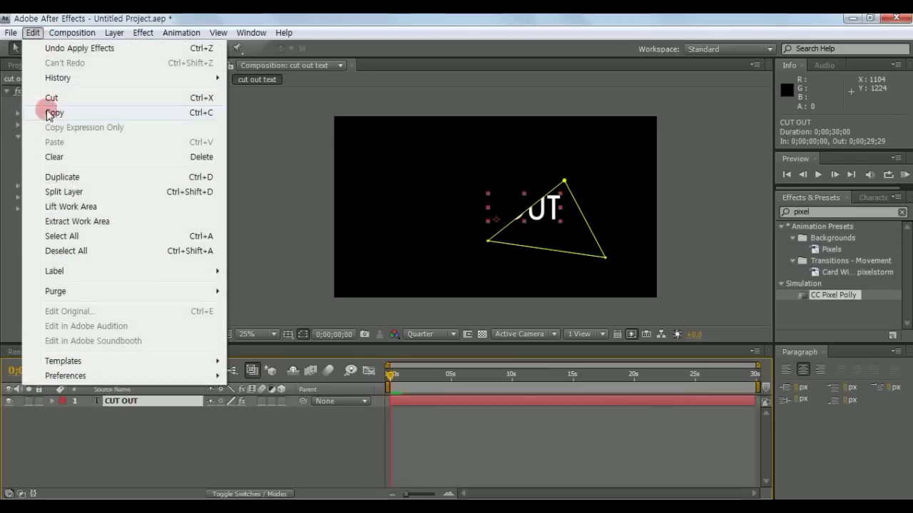
pyautogui.click(144, 182)
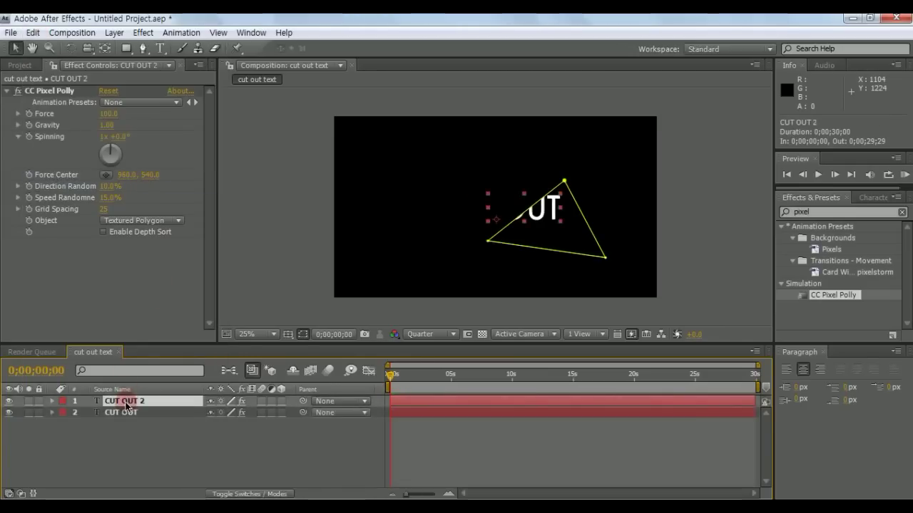
pyautogui.press('e')
pyautogui.click(109, 417)
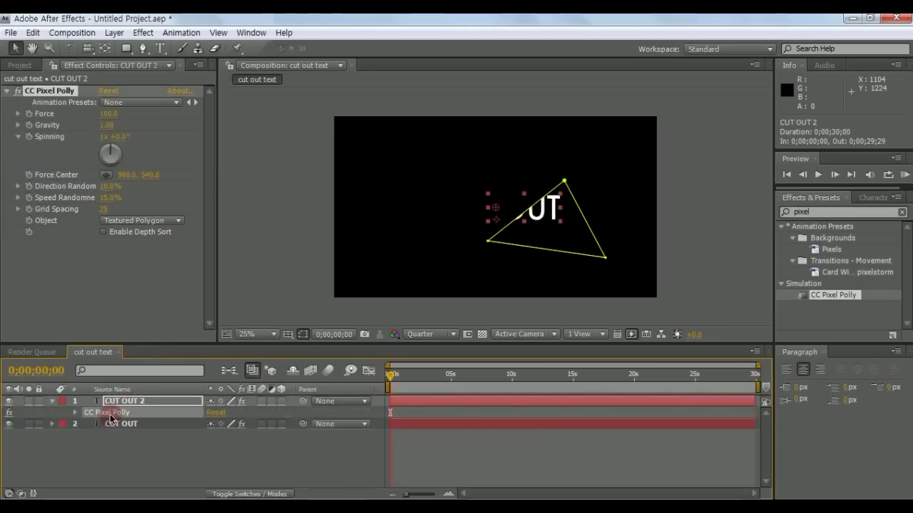
pyautogui.click(32, 32)
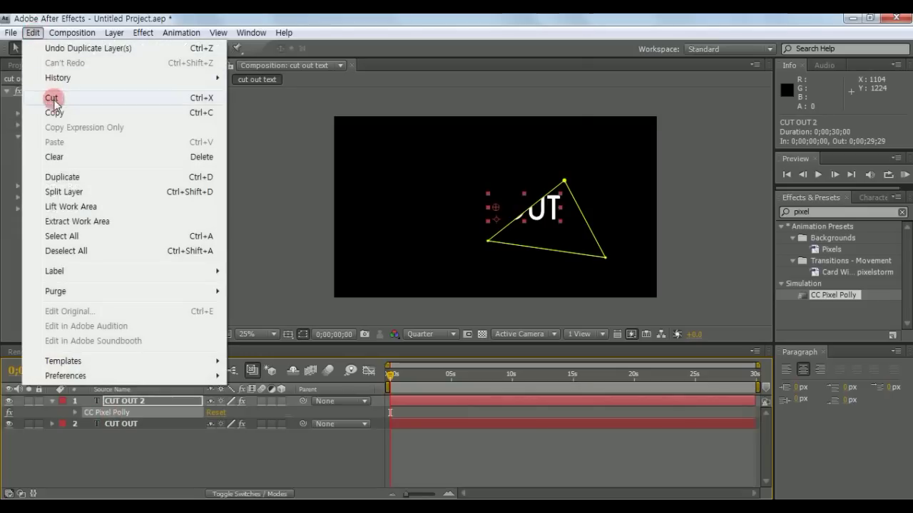
pyautogui.click(56, 157)
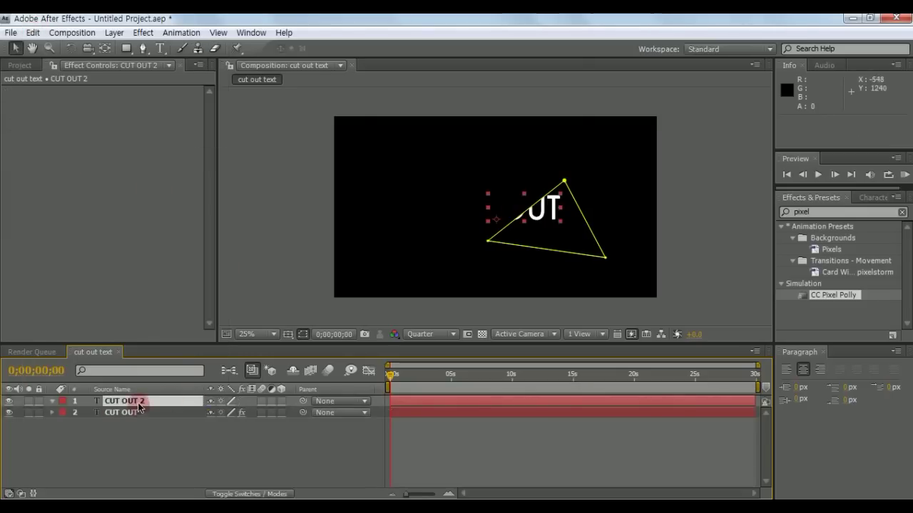
pyautogui.press('m')
pyautogui.click(106, 412)
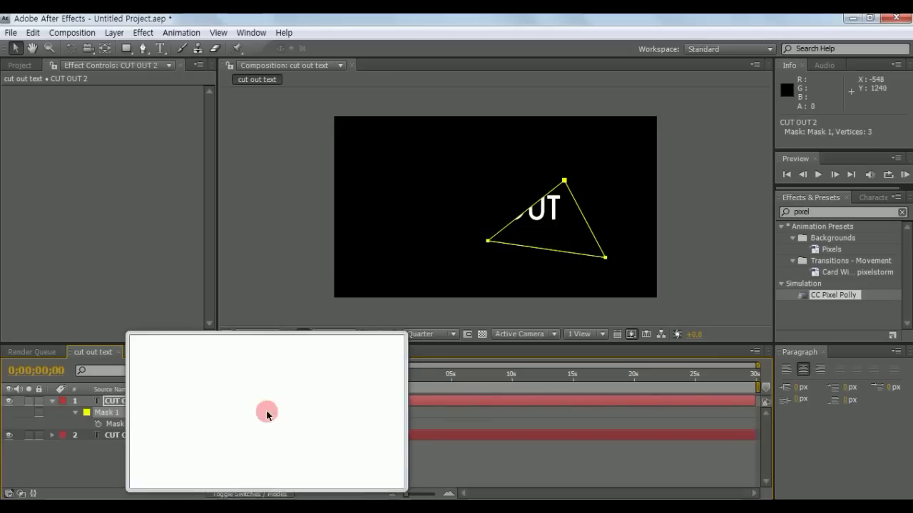
pyautogui.click(255, 414)
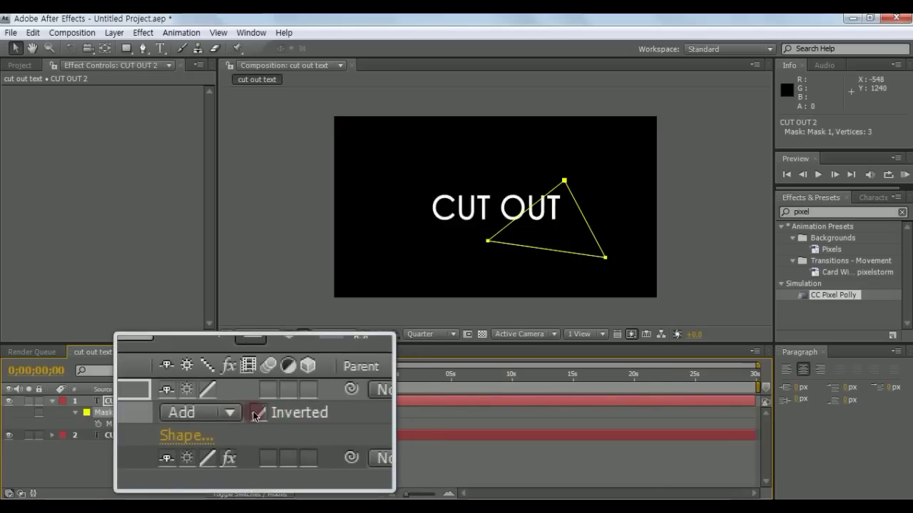
# Preview the shattering text, stop at the start and zoom the timeline into the first seconds.
pyautogui.click(455, 452)
pyautogui.press('space')
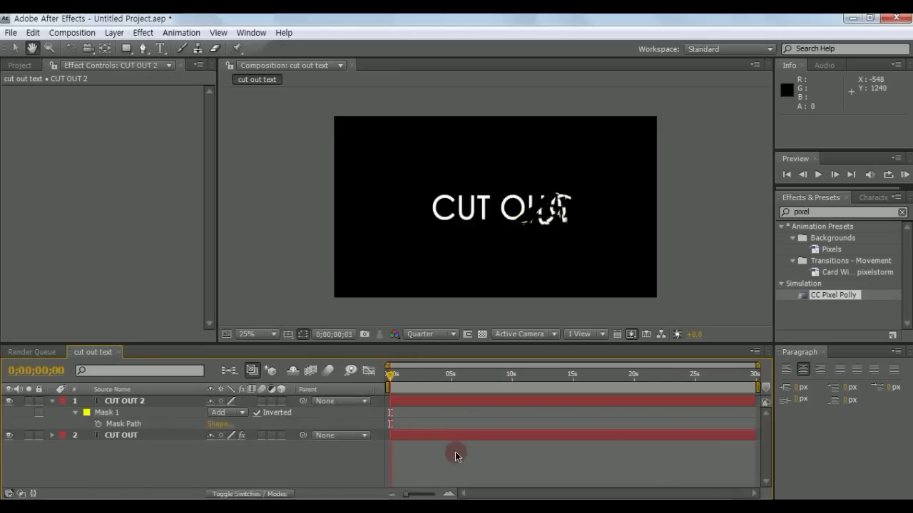
pyautogui.click(392, 375)
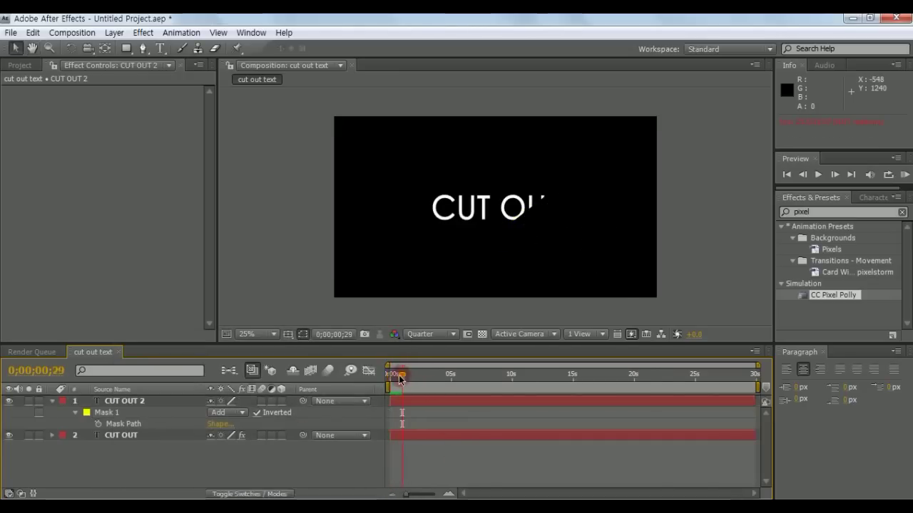
pyautogui.press('=')
pyautogui.press('=')
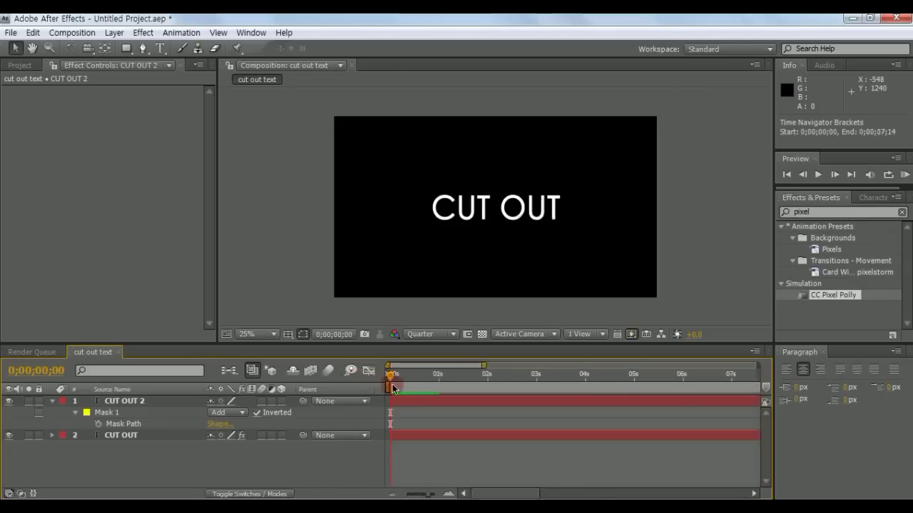
pyautogui.click(71, 32)
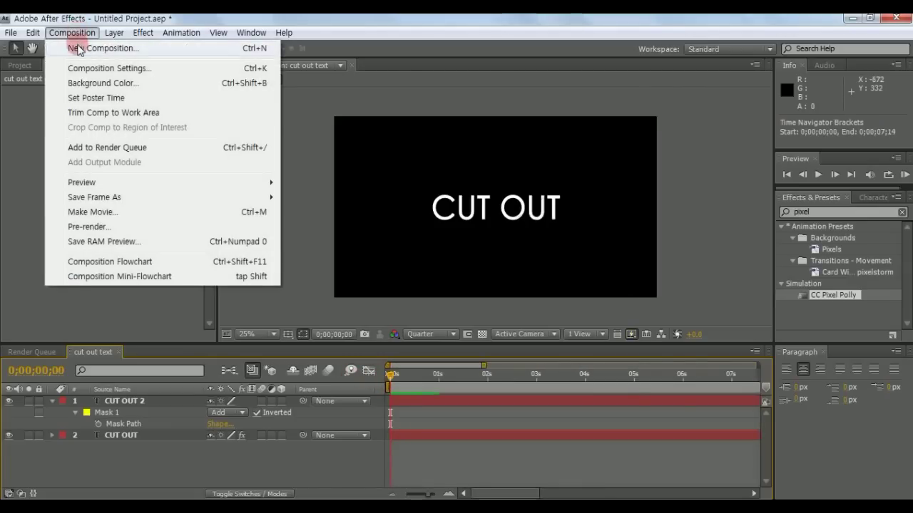
# Create a new composition named 'cut'.
pyautogui.click(52, 48)
pyautogui.click(351, 135)
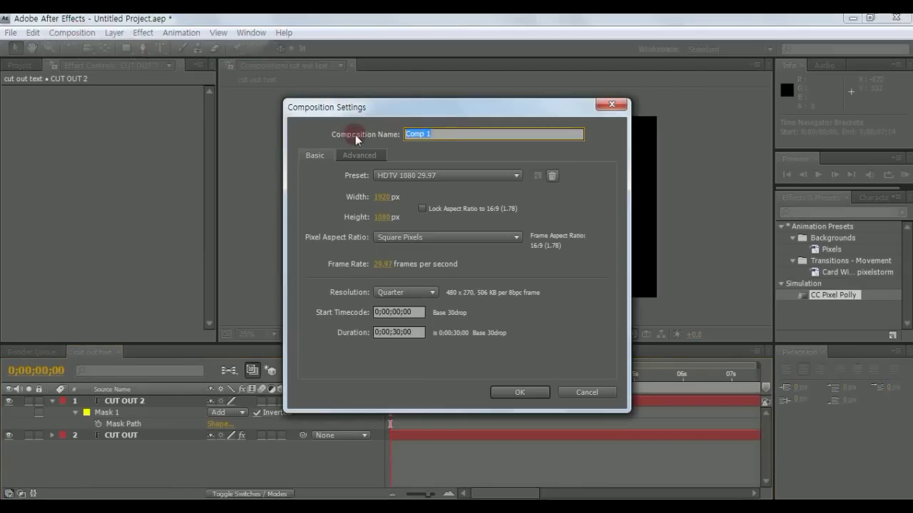
pyautogui.write('cut')
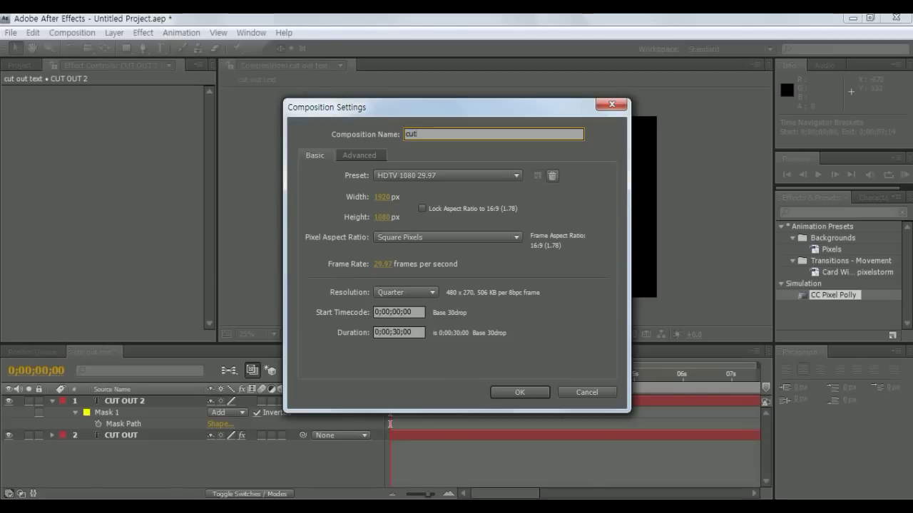
pyautogui.click(512, 391)
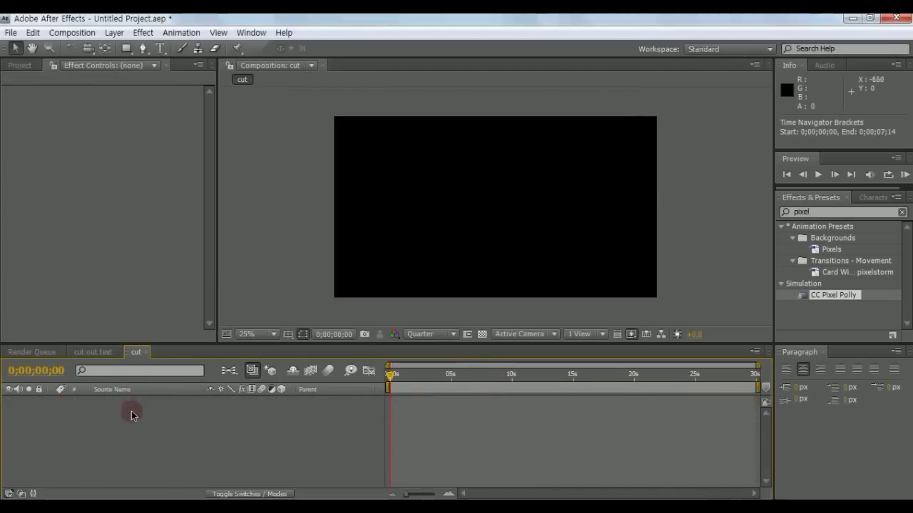
# Add a full-frame white solid layer to the cut composition.
pyautogui.rightClick(133, 411)
pyautogui.moveTo(328, 369)
pyautogui.click(420, 406)
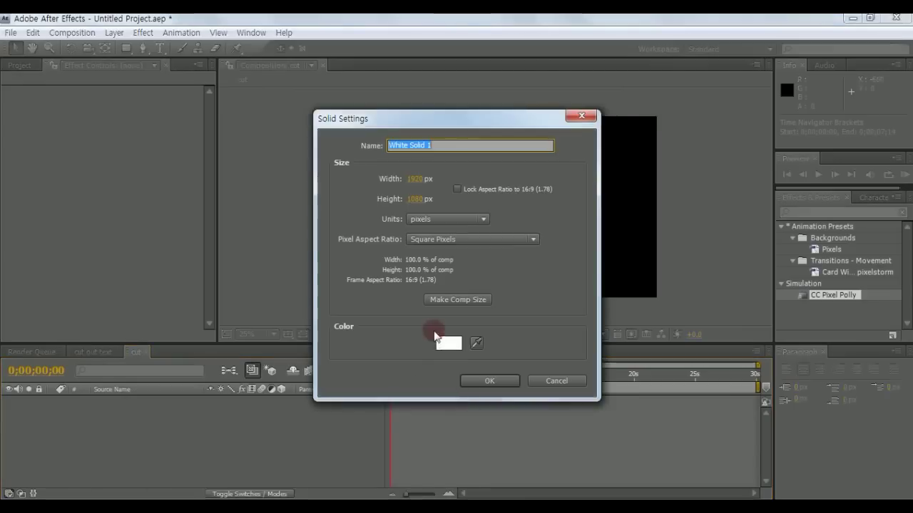
pyautogui.click(471, 377)
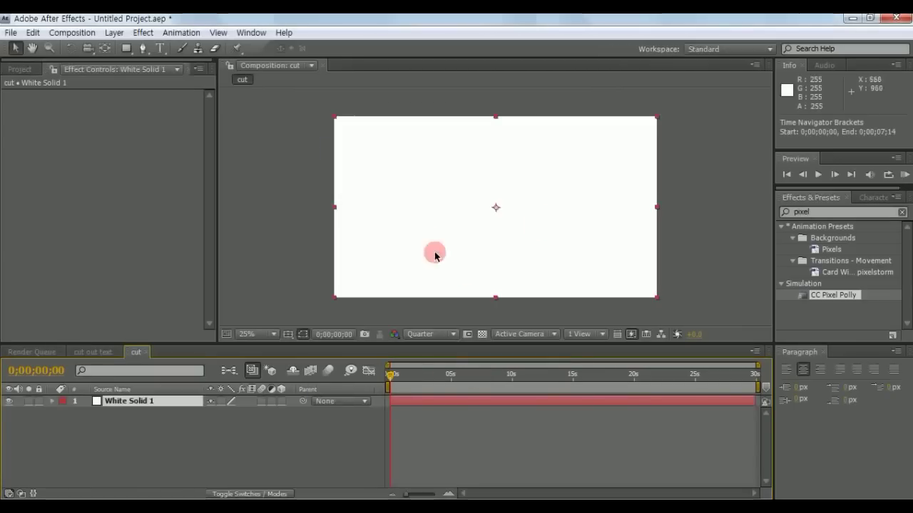
# Draw a thin vertical rectangle mask strip on White Solid 1.
pyautogui.click(126, 48)
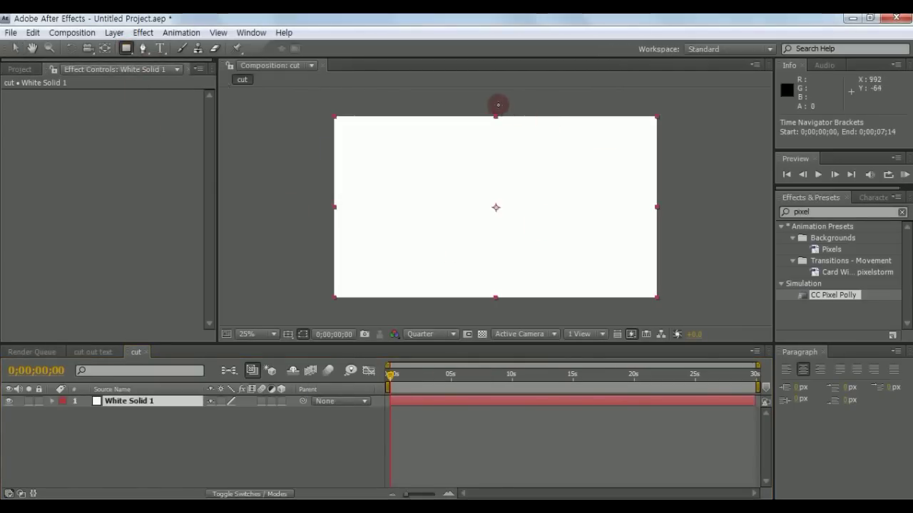
pyautogui.moveTo(492, 105); pyautogui.dragTo(492, 317)
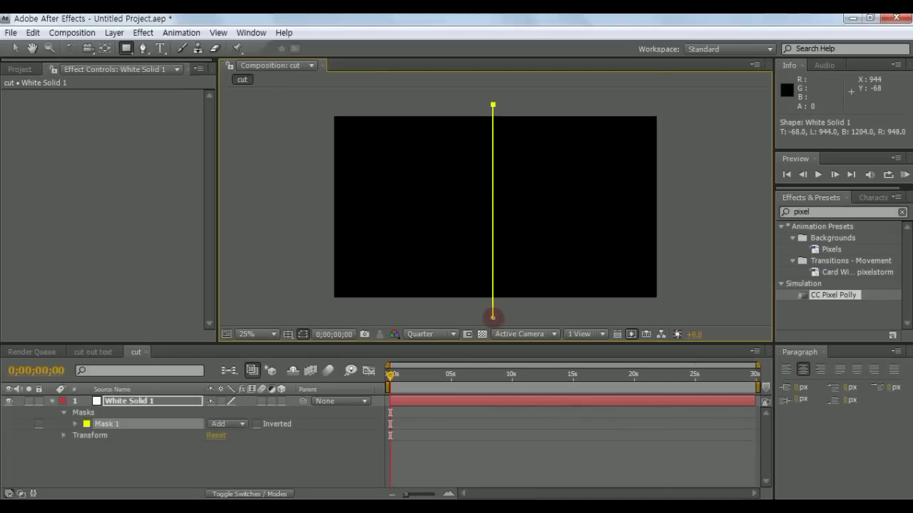
pyautogui.click(14, 48)
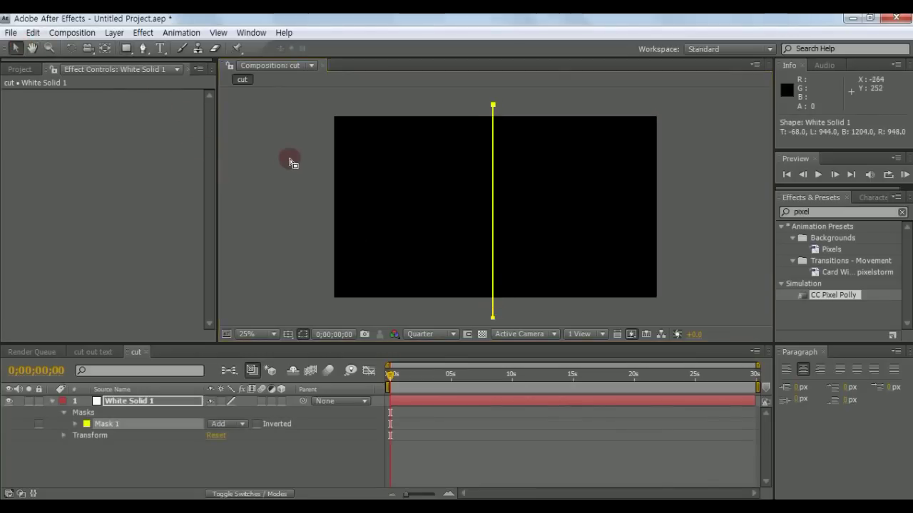
pyautogui.click(291, 152)
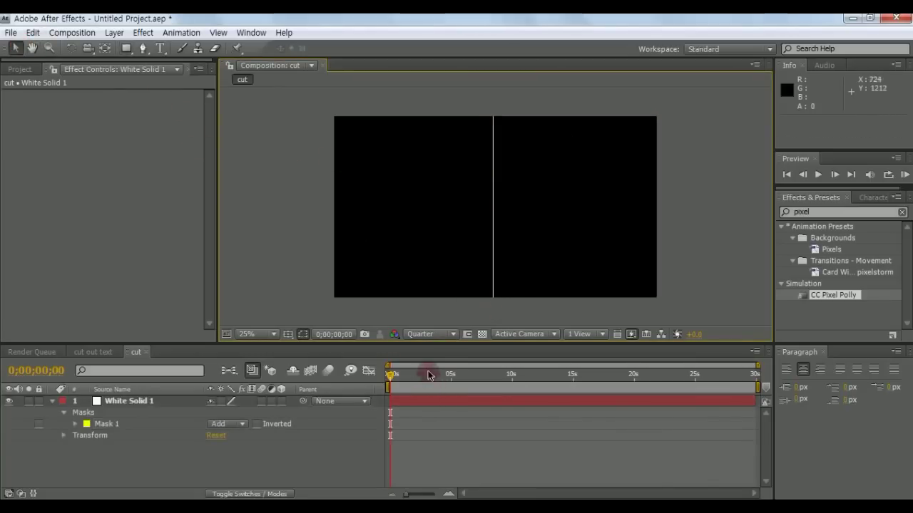
pyautogui.scroll(5, 412, 388)
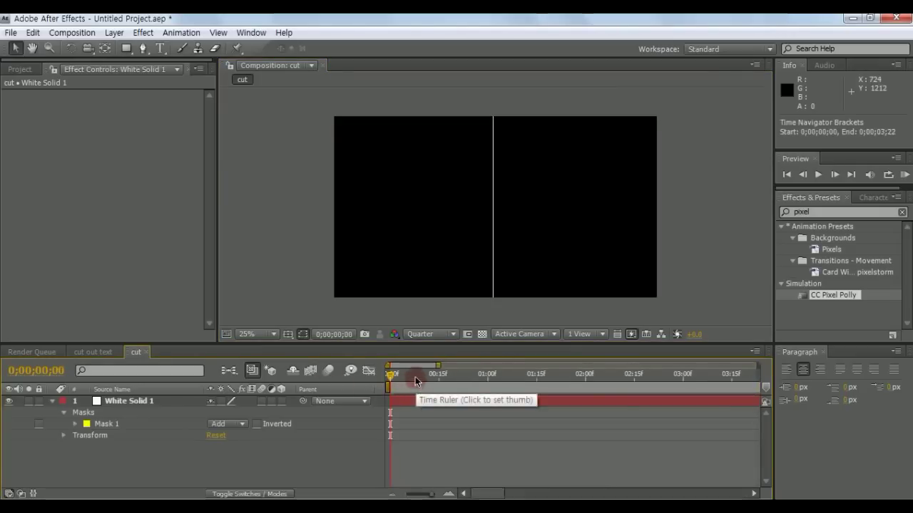
# Keyframe Mask Path between frames 0 and 10 so the line sweeps down the frame.
pyautogui.moveTo(390, 374); pyautogui.dragTo(437, 378)
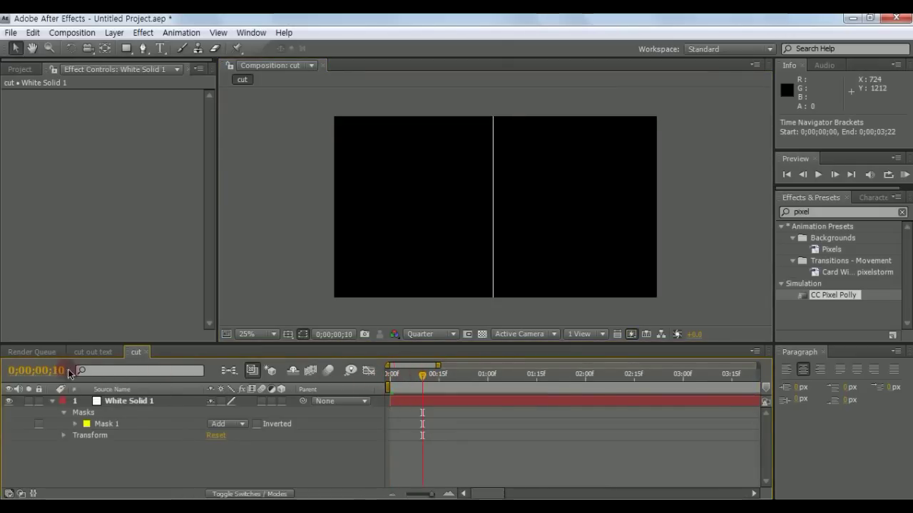
pyautogui.click(39, 423)
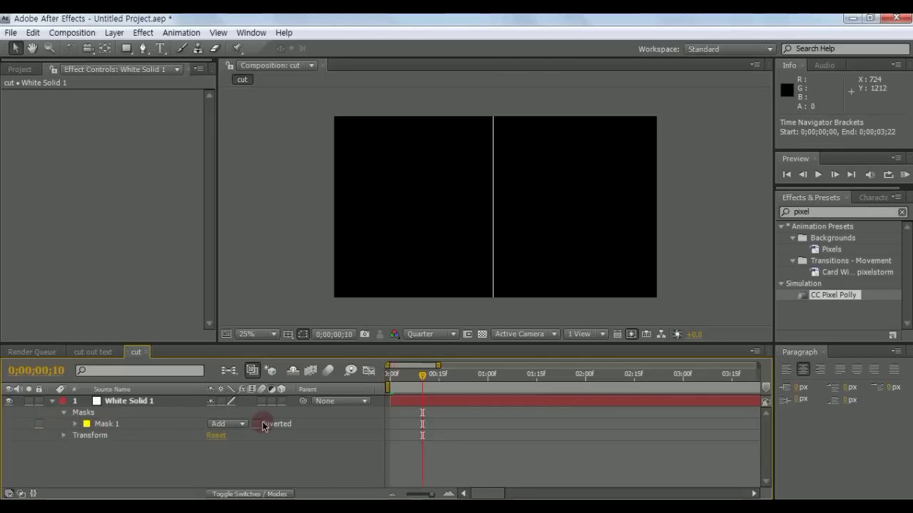
pyautogui.click(76, 424)
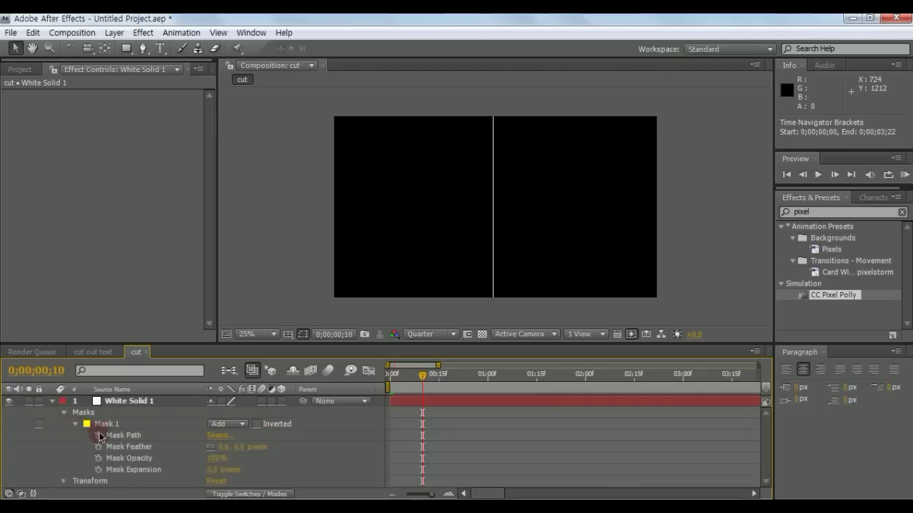
pyautogui.click(99, 436)
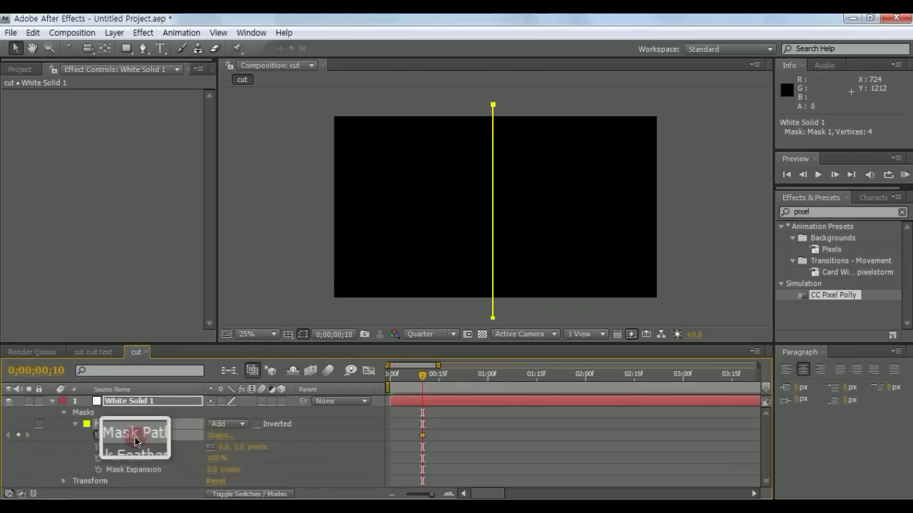
pyautogui.moveTo(422, 374); pyautogui.dragTo(390, 374)
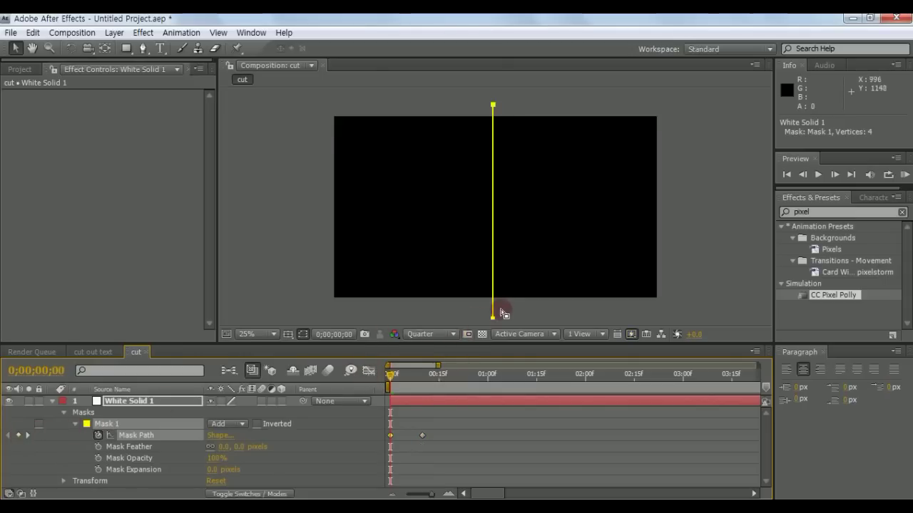
pyautogui.moveTo(491, 310); pyautogui.dragTo(490, 110)
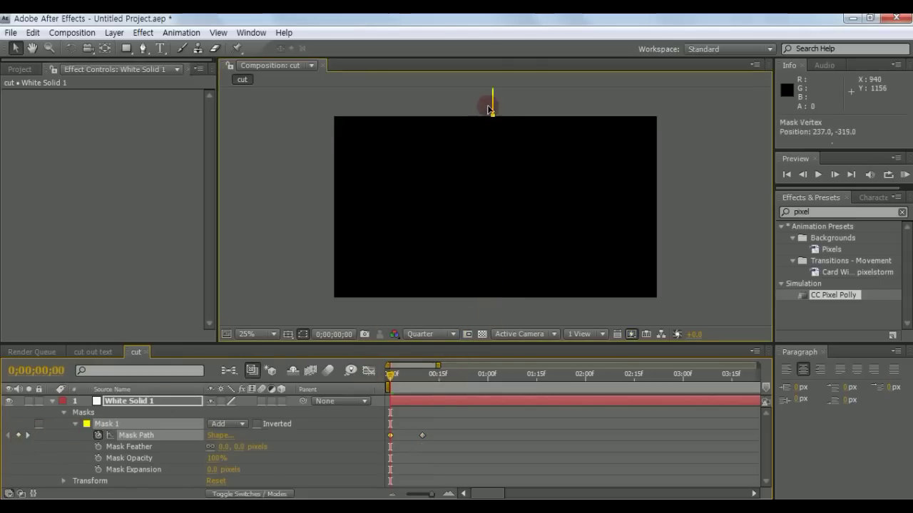
pyautogui.click(26, 436)
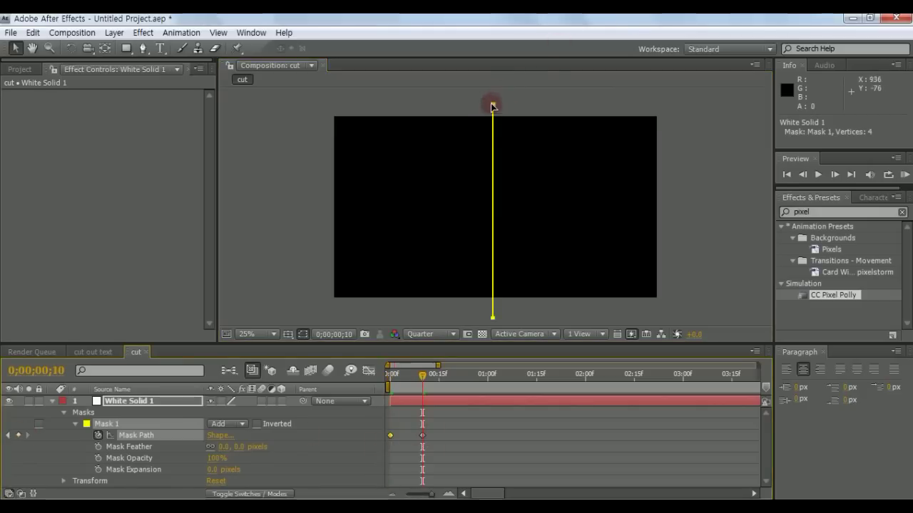
pyautogui.moveTo(493, 108); pyautogui.dragTo(490, 163)
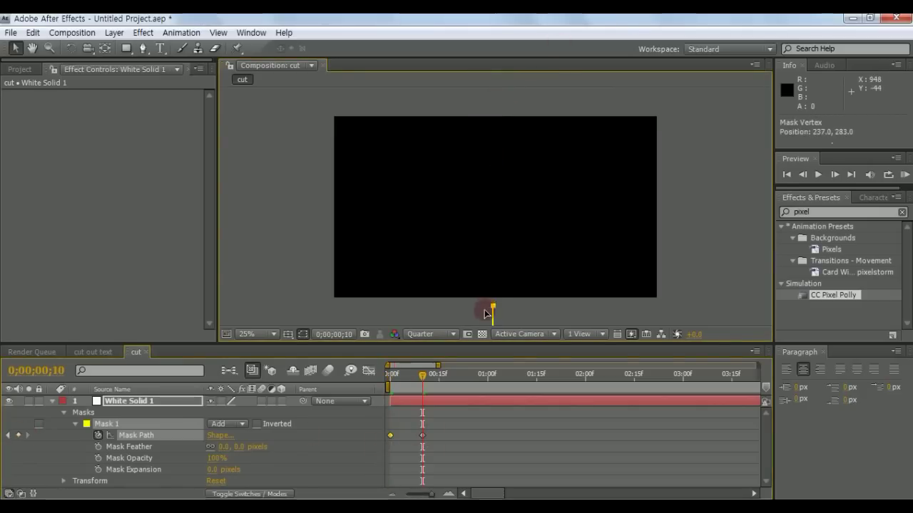
pyautogui.click(550, 310)
# Preview the sweeping line, enable motion blur on White Solid 1, and check frame 8.
pyautogui.press('space')
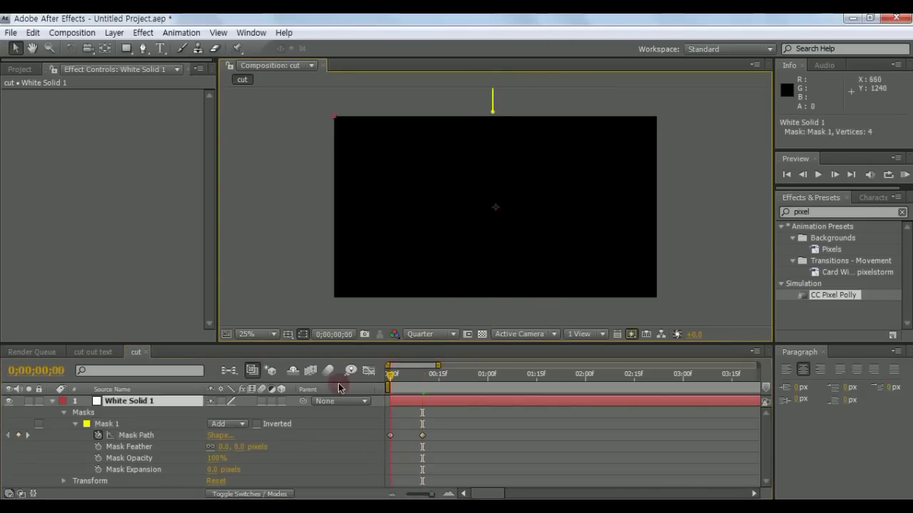
pyautogui.click(571, 311)
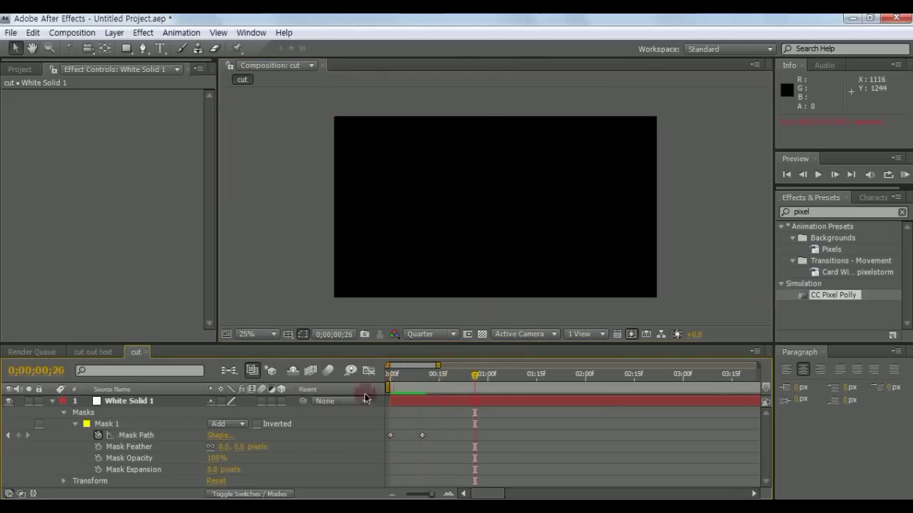
pyautogui.click(259, 401)
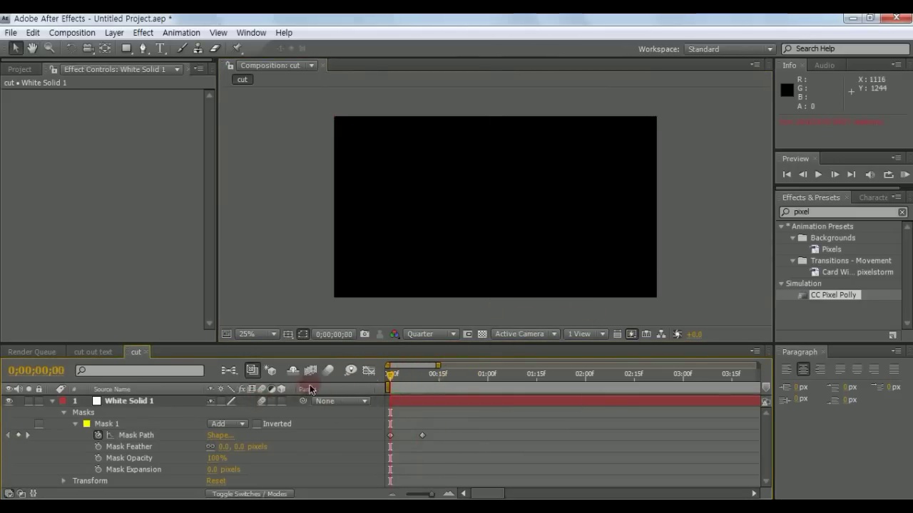
pyautogui.moveTo(403, 377); pyautogui.dragTo(417, 376)
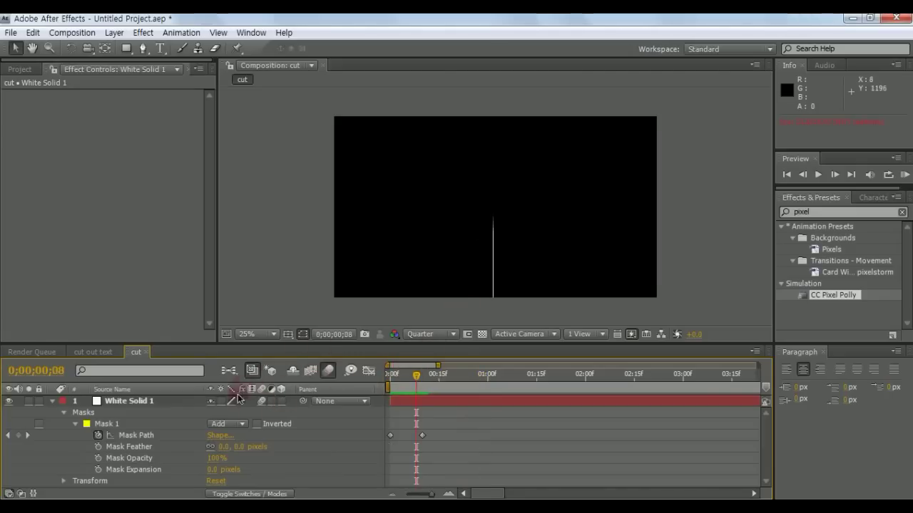
# Place the cut composition as a layer in the cut out text comp and scrub to frame 5.
pyautogui.click(92, 351)
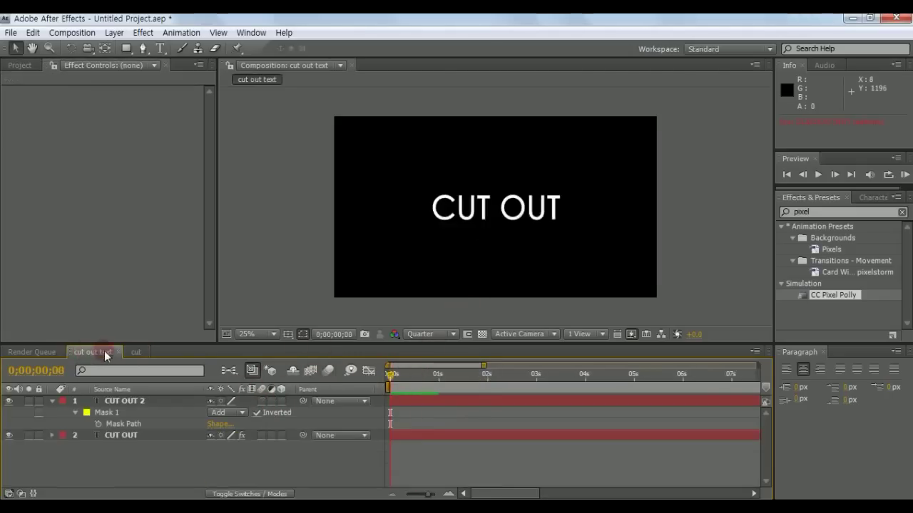
pyautogui.click(19, 65)
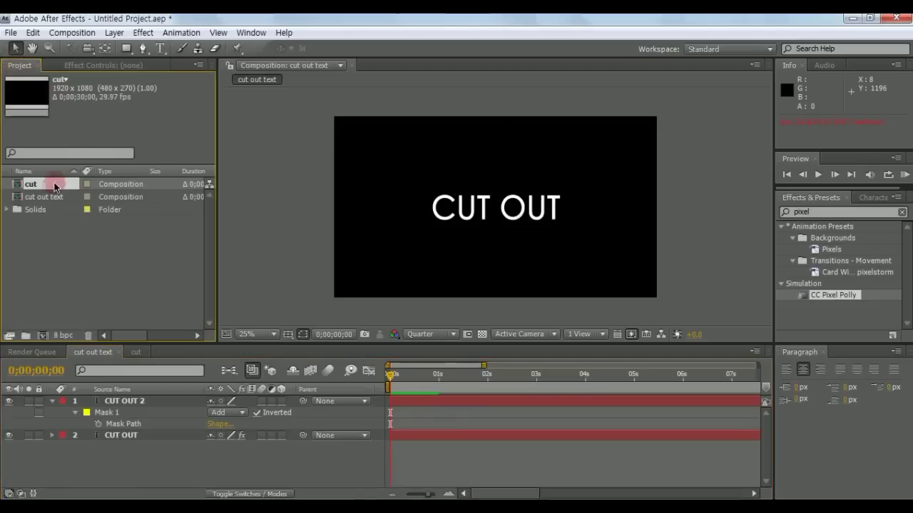
pyautogui.moveTo(56, 184); pyautogui.dragTo(113, 402)
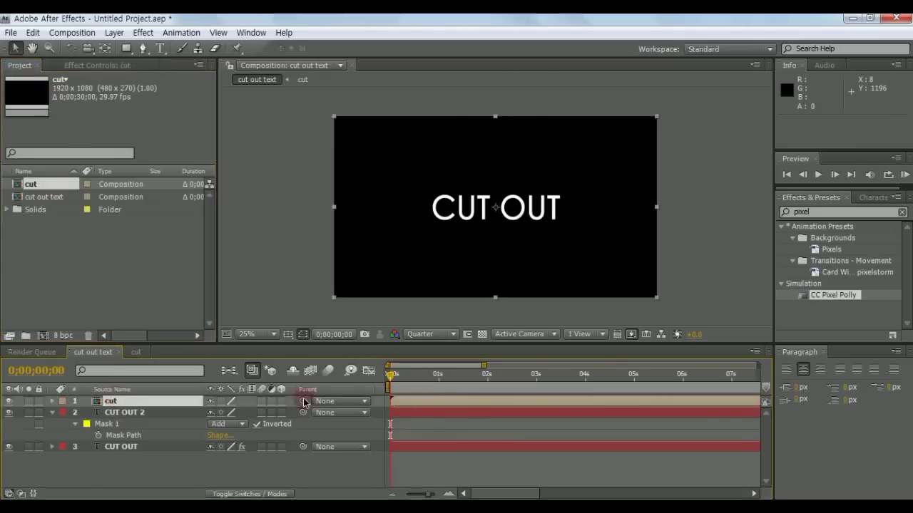
pyautogui.press('=')
pyautogui.moveTo(419, 378); pyautogui.dragTo(422, 375)
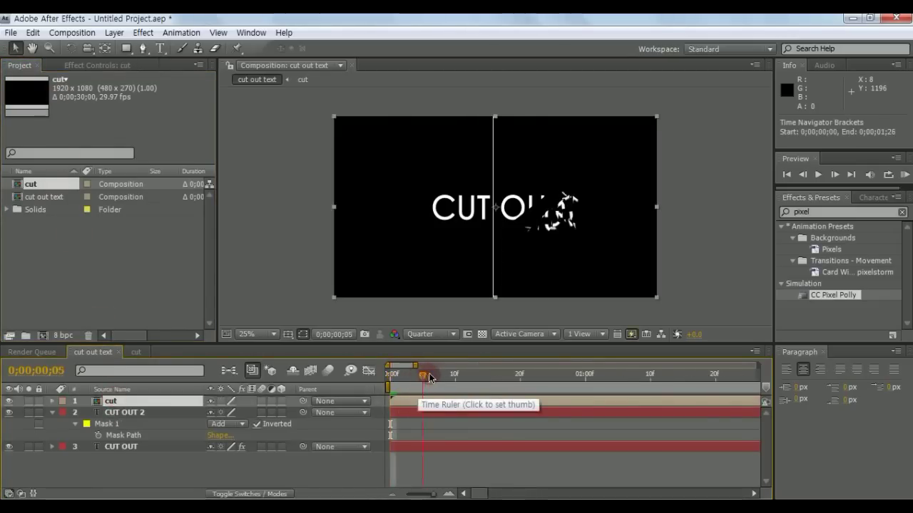
# Rotate the cut line to 50° and move it across the right end of CUT OUT, then preview.
pyautogui.click(158, 403)
pyautogui.hotkey('alt', 'shift', 'r')
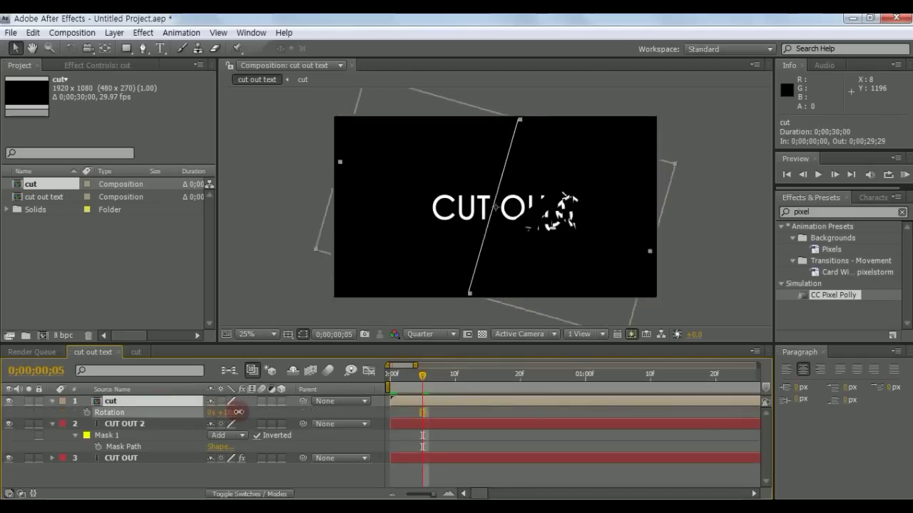
pyautogui.moveTo(223, 412); pyautogui.dragTo(270, 411)
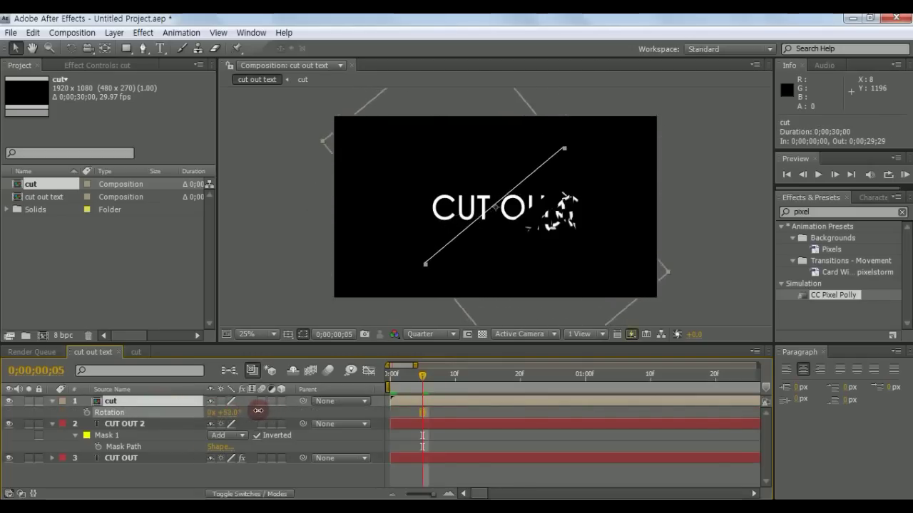
pyautogui.moveTo(442, 253); pyautogui.dragTo(471, 263)
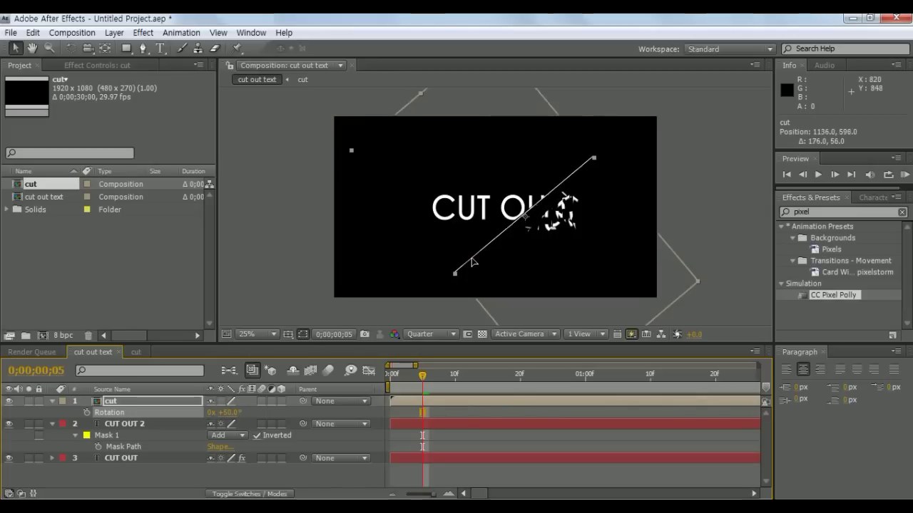
pyautogui.click(736, 177)
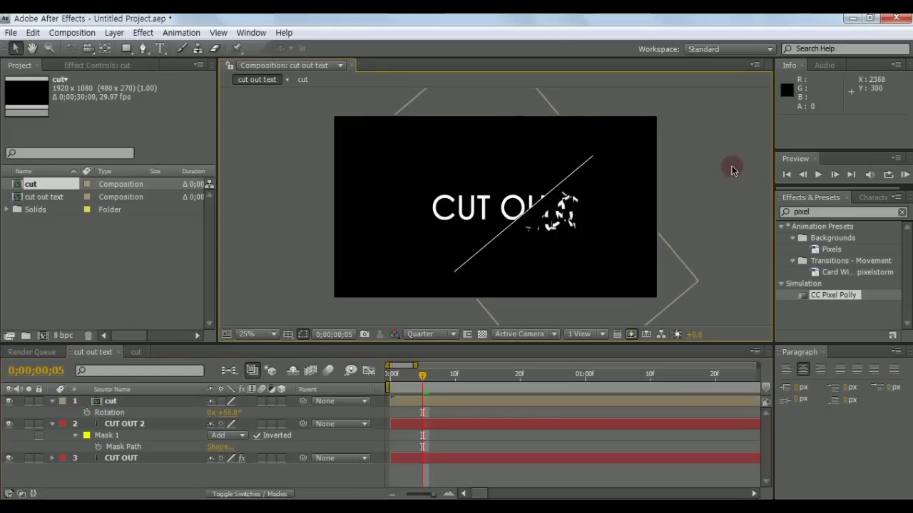
pyautogui.press('space')
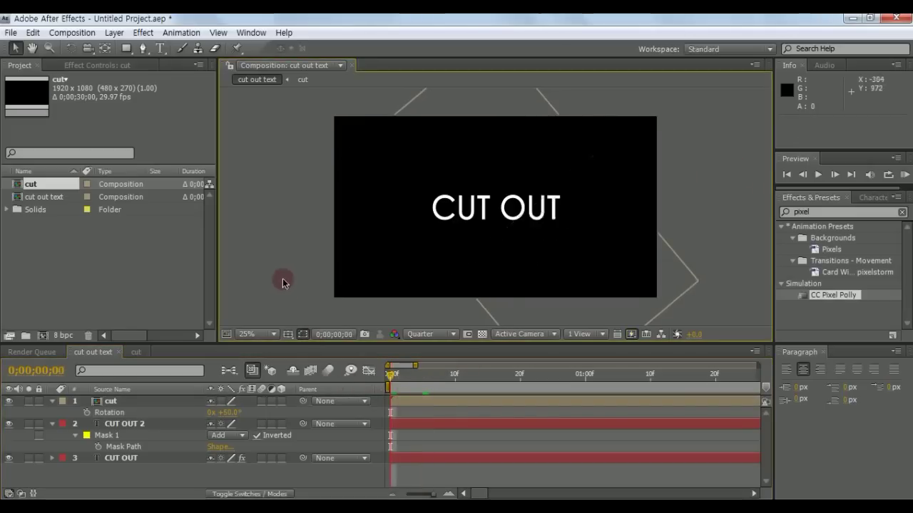
pyautogui.press('space')
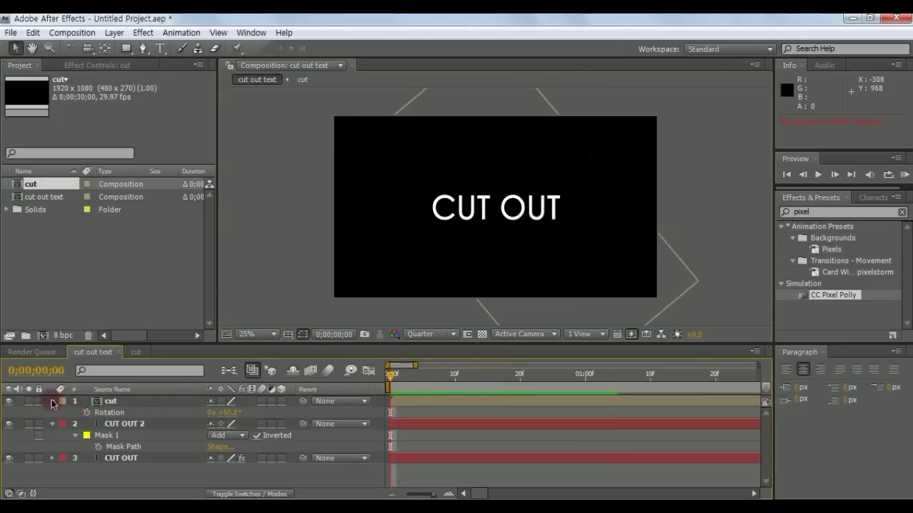
pyautogui.click(51, 401)
pyautogui.click(51, 412)
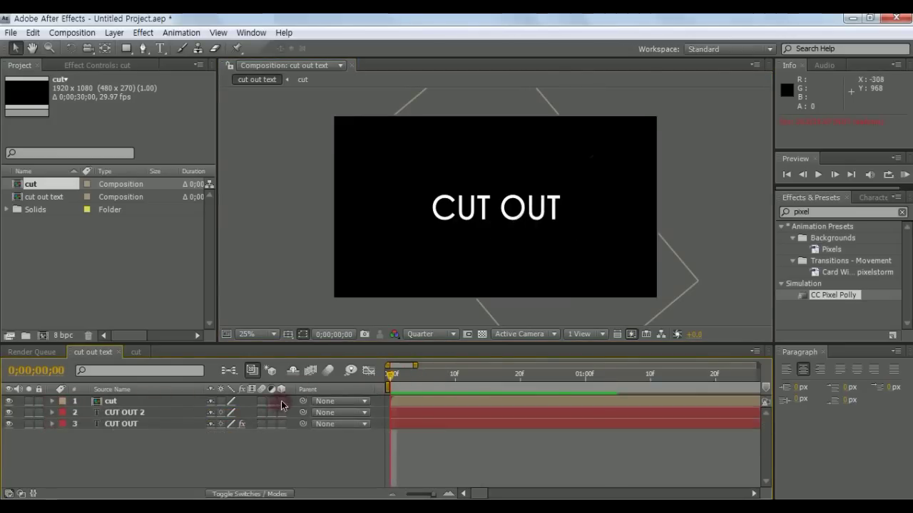
# Make all three layers 3D and add a new Camera 1 layer.
pyautogui.moveTo(281, 402); pyautogui.dragTo(281, 423)
pyautogui.rightClick(149, 444)
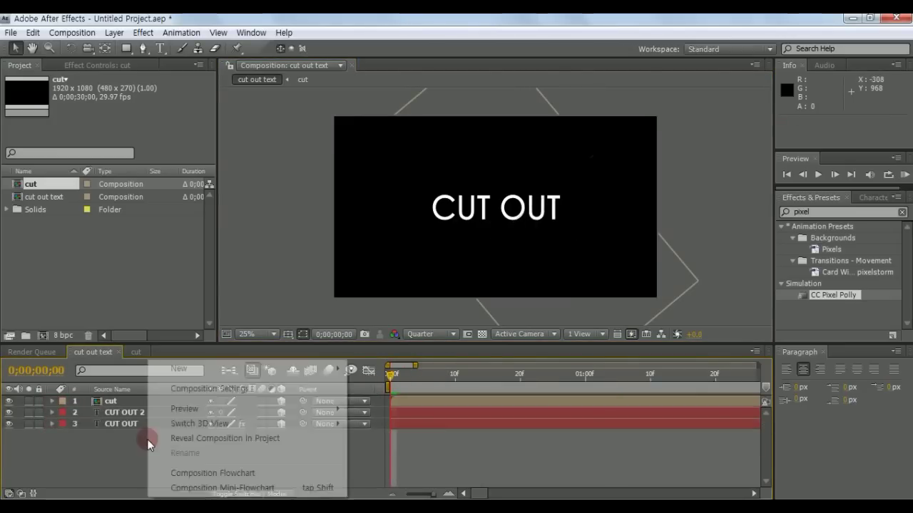
pyautogui.moveTo(295, 370)
pyautogui.click(380, 434)
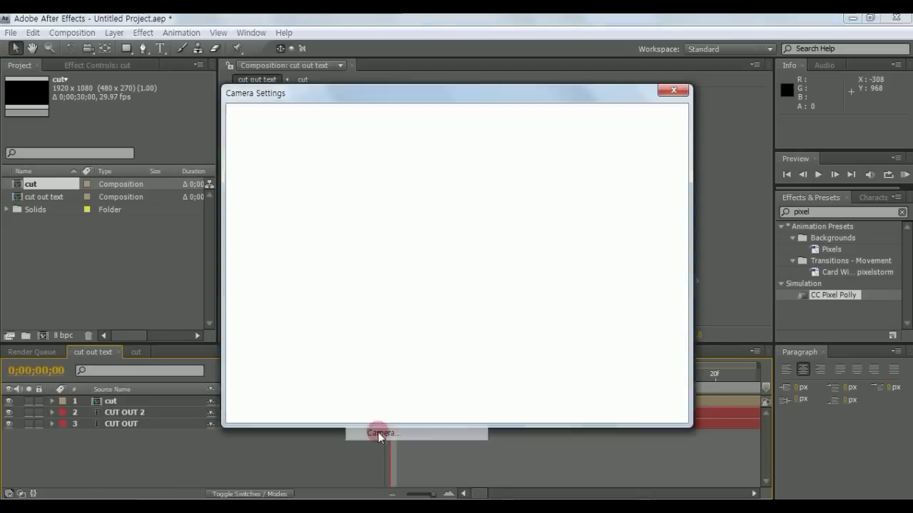
pyautogui.click(577, 407)
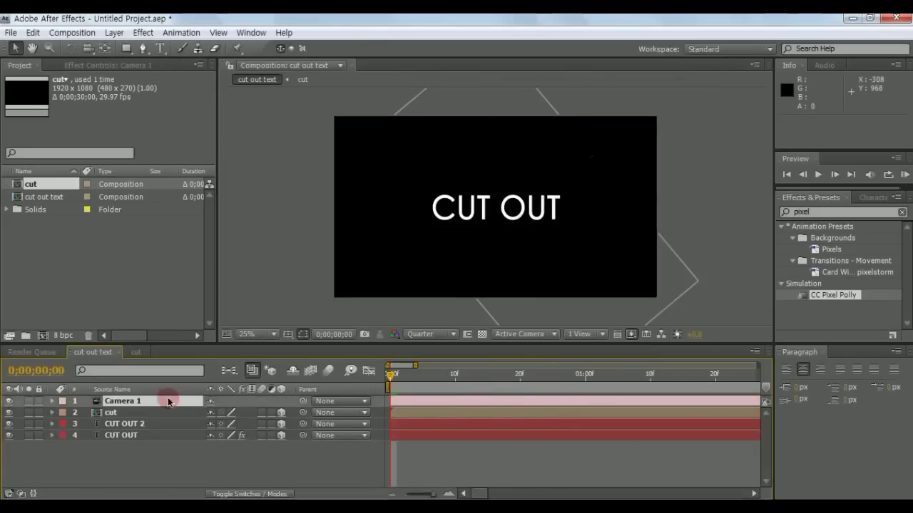
# Keyframe Camera 1 Position at 0 and push Z from -2666.7 to -2330.7 at 3;15.
pyautogui.click(138, 403)
pyautogui.press('p')
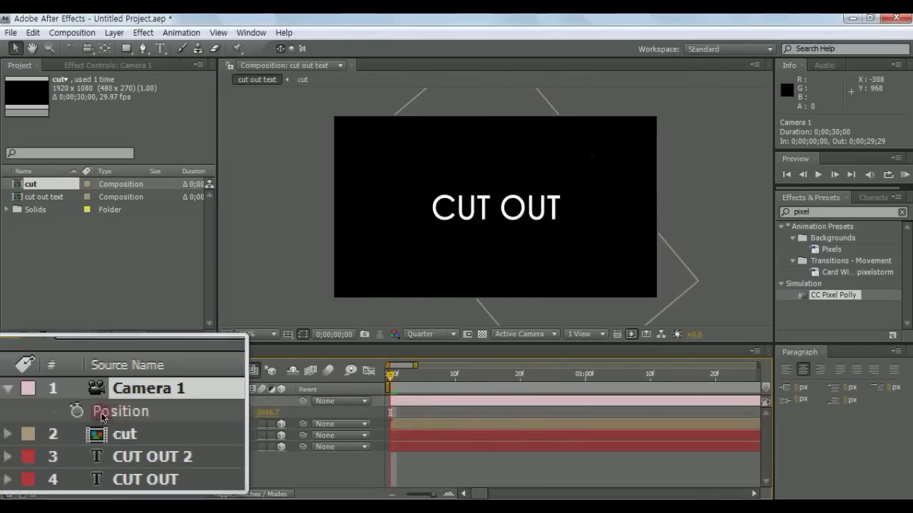
pyautogui.click(86, 412)
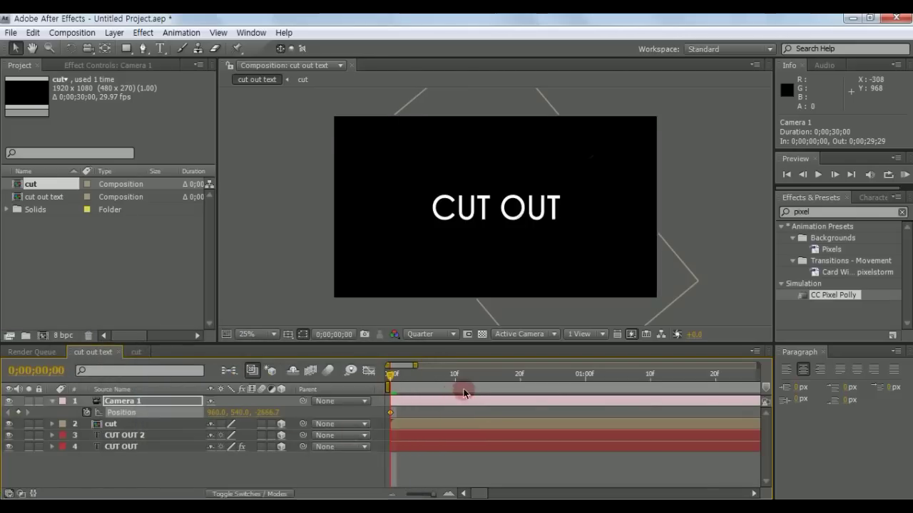
pyautogui.press('-')
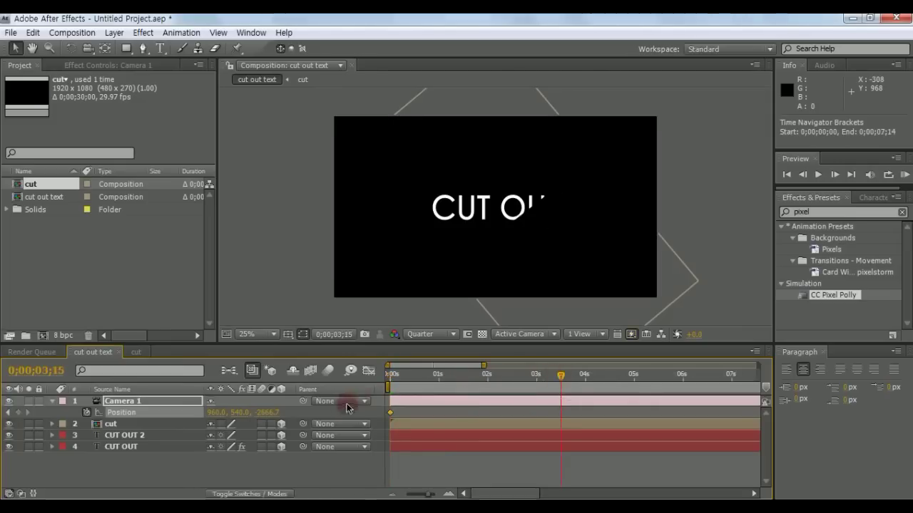
pyautogui.moveTo(314, 415); pyautogui.dragTo(507, 417)
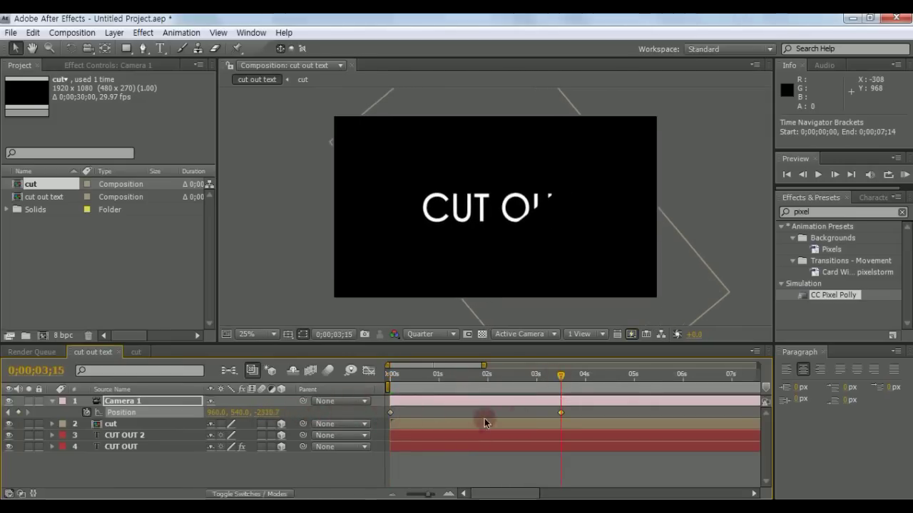
pyautogui.press('a')
pyautogui.press('space')
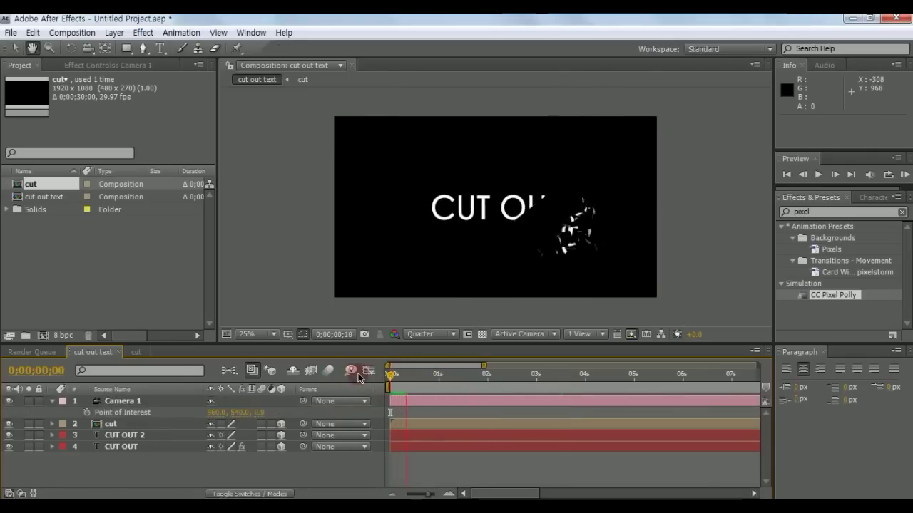
# Open CC Pixel Polly on CUT OUT at frame 11 and set Gravity to 0.50.
pyautogui.click(122, 442)
pyautogui.click(121, 446)
pyautogui.press('e')
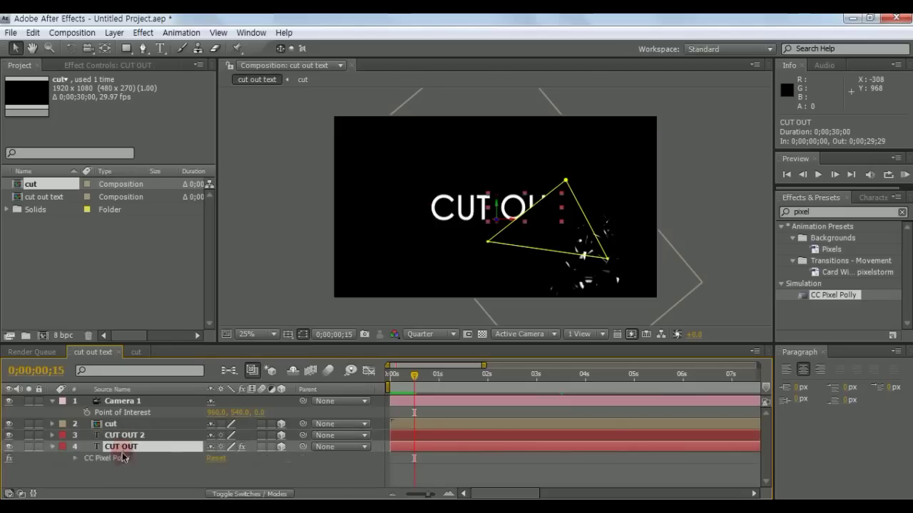
pyautogui.click(107, 457)
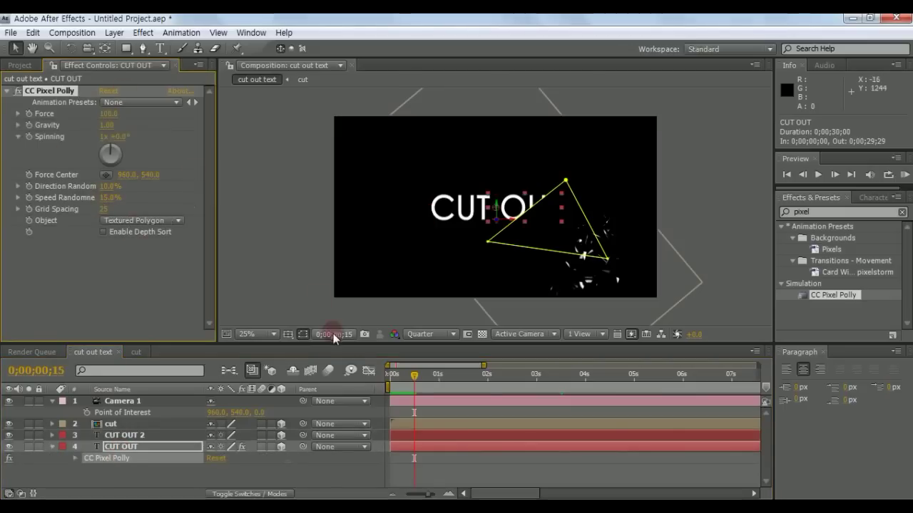
pyautogui.moveTo(396, 374); pyautogui.dragTo(407, 374)
pyautogui.click(114, 275)
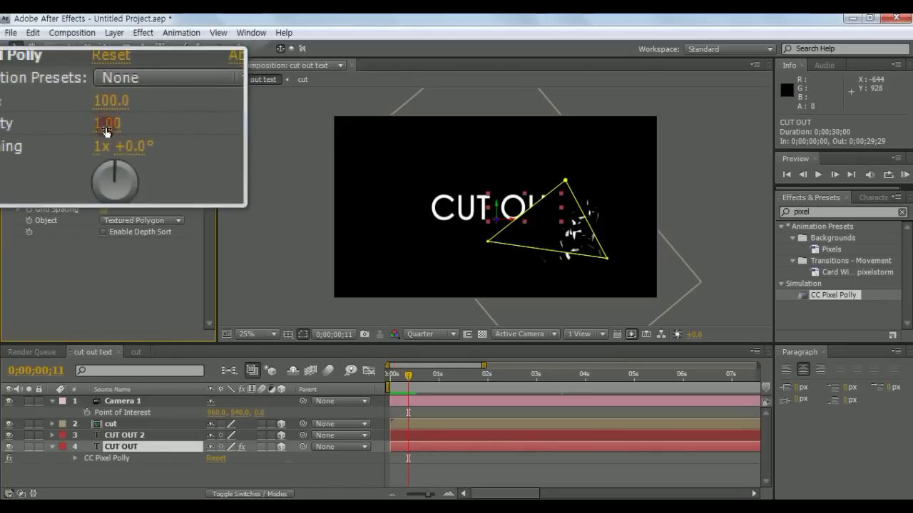
pyautogui.click(105, 127)
pyautogui.press('Return')
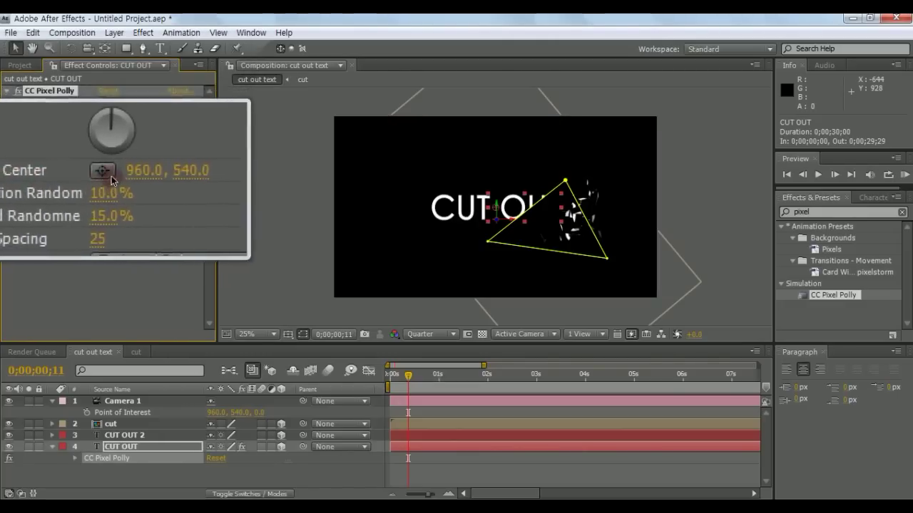
# Move the Force Center onto the cut edge at 1169, 546 using 100% zoom, then return to 25%.
pyautogui.moveTo(142, 175)
pyautogui.mouseDown()
pyautogui.moveTo(115, 174)
pyautogui.moveTo(267, 182)
pyautogui.mouseUp()
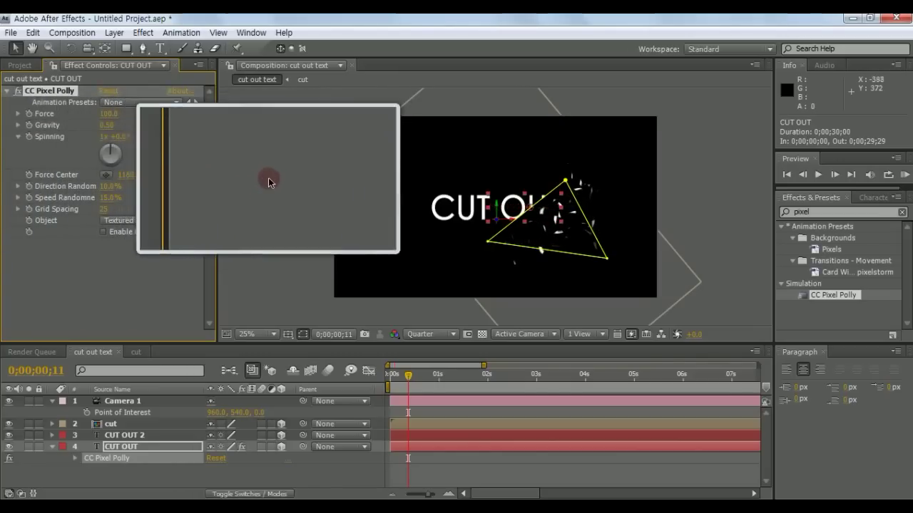
pyautogui.click(261, 230)
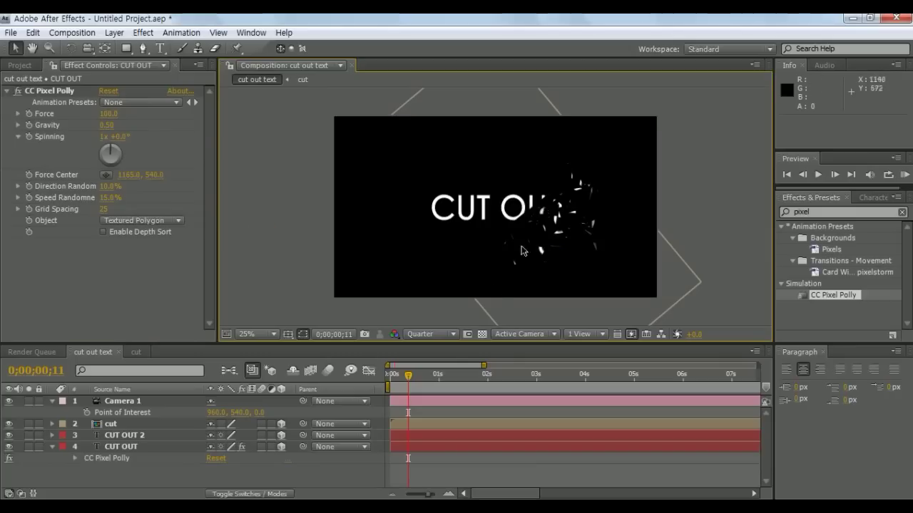
pyautogui.click(67, 178)
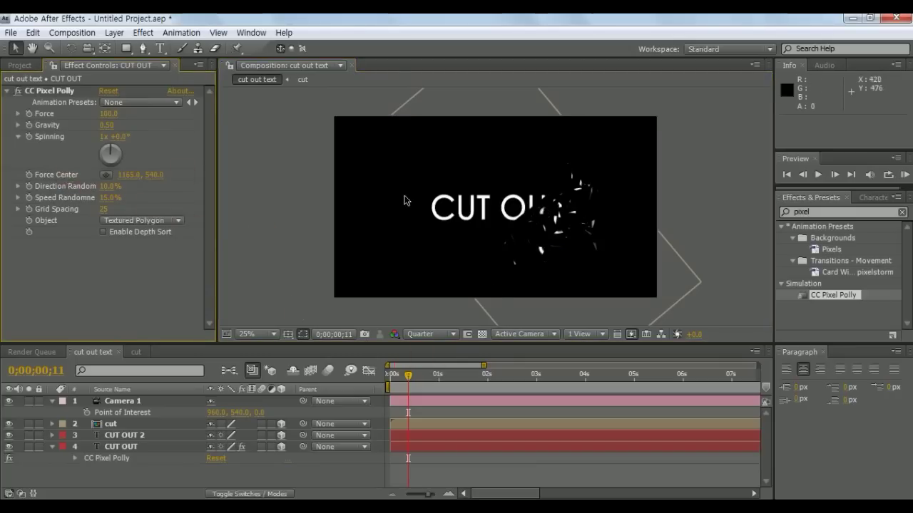
pyautogui.click(50, 92)
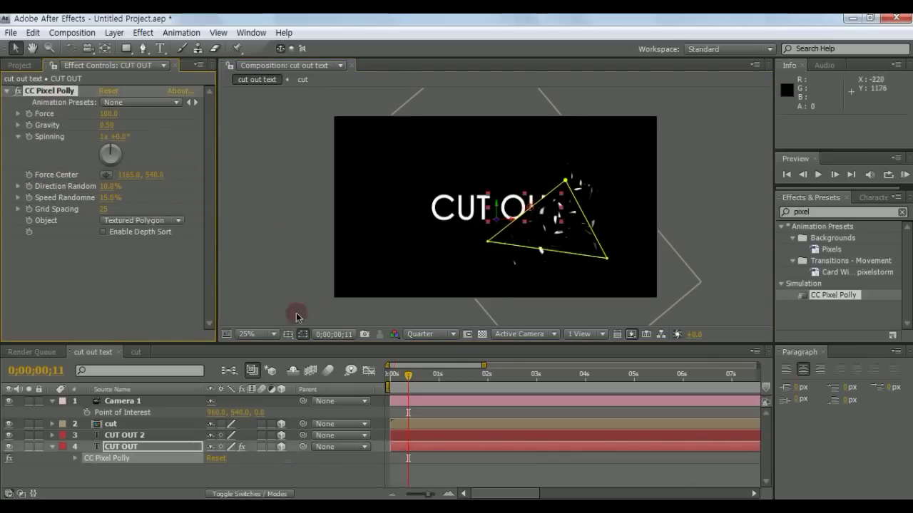
pyautogui.click(257, 334)
pyautogui.click(267, 229)
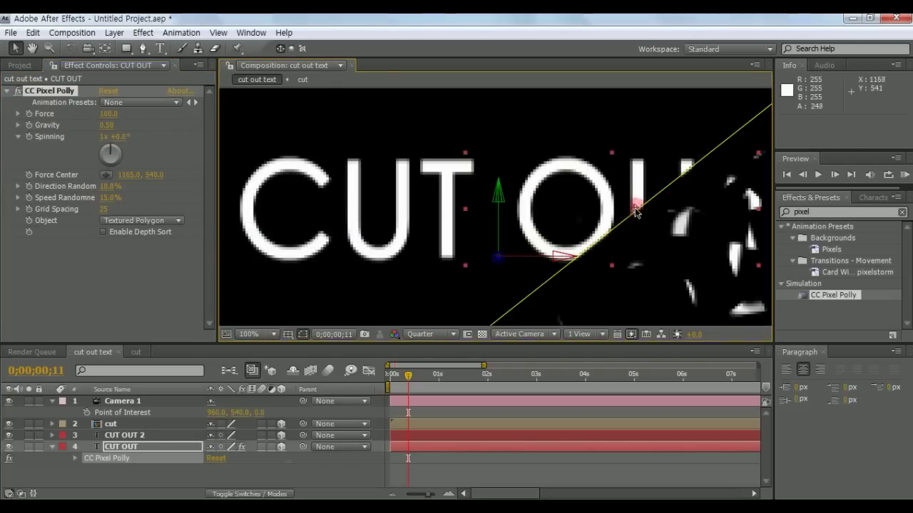
pyautogui.moveTo(635, 211); pyautogui.dragTo(638, 216)
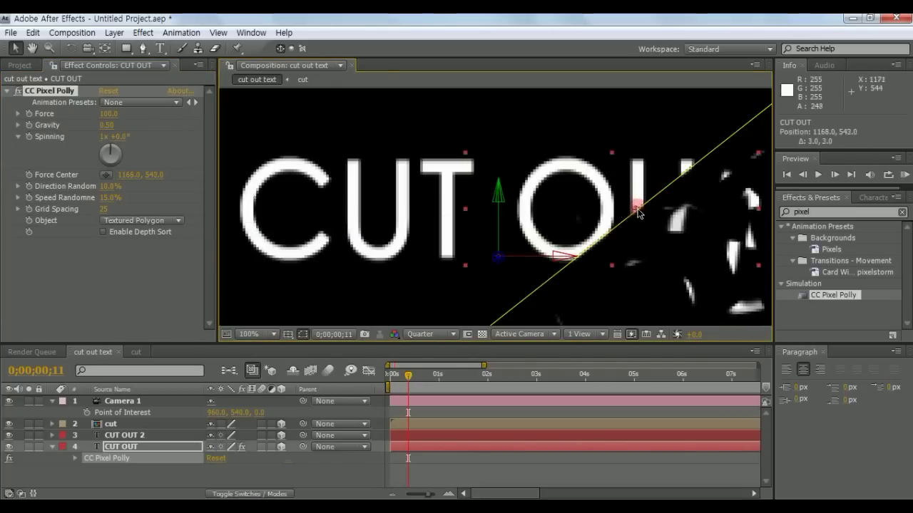
pyautogui.click(272, 333)
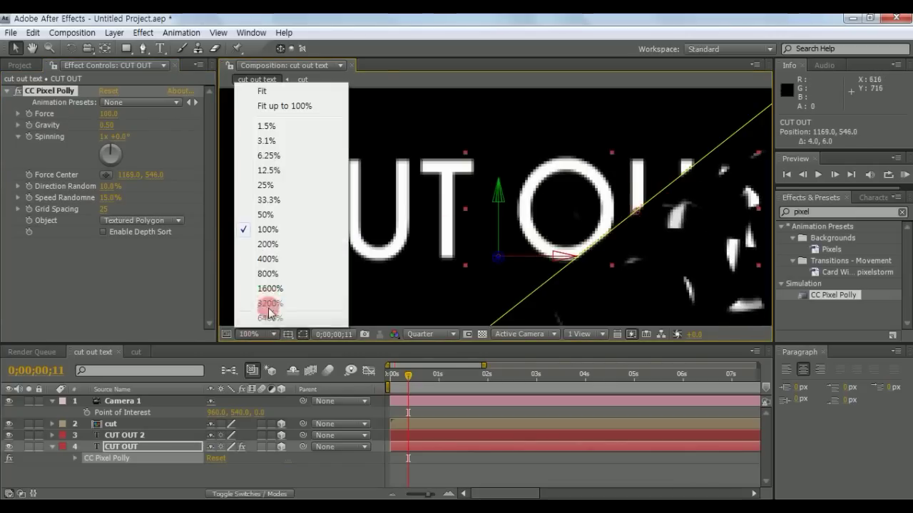
pyautogui.click(265, 186)
pyautogui.click(281, 258)
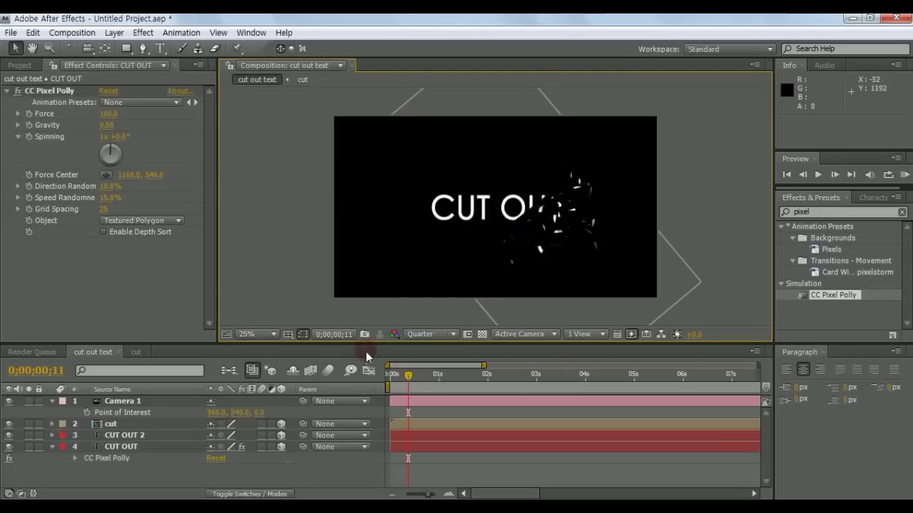
pyautogui.moveTo(408, 375); pyautogui.dragTo(386, 373)
pyautogui.press('space')
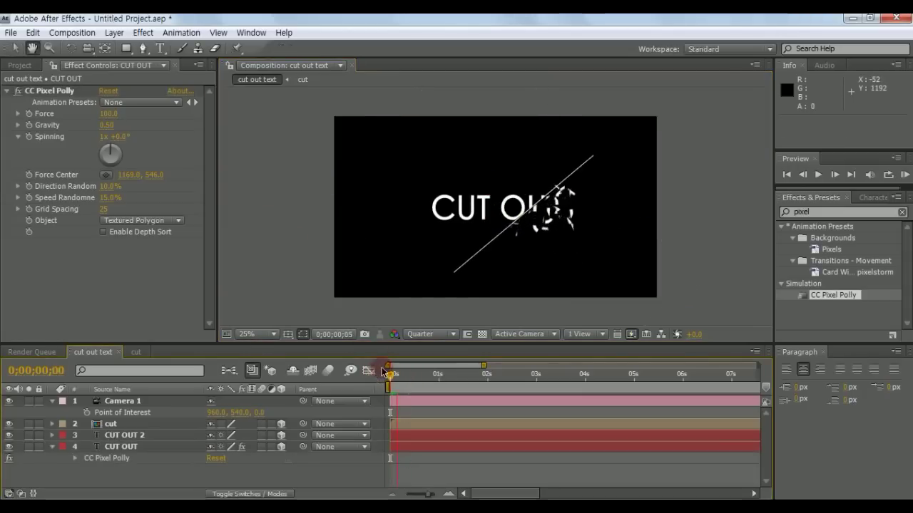